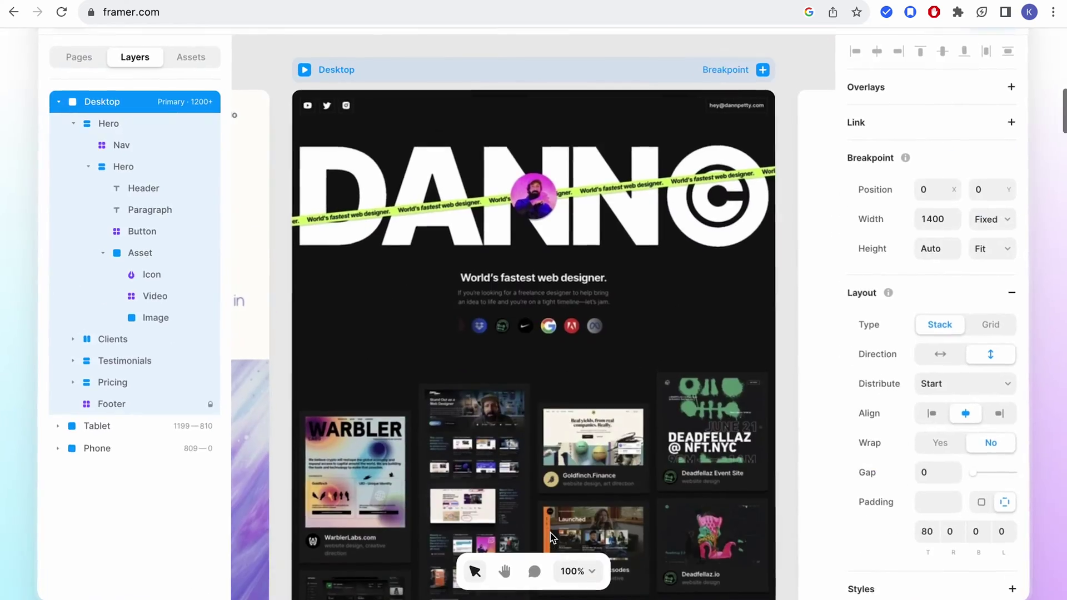
- Scroll the framer.com homepage past the feature cards and CMS/SEO sections to the testimonials
scroll(550, 536, down, 15)
scroll(550, 536, up, 18)
scroll(550, 537, down, 8)
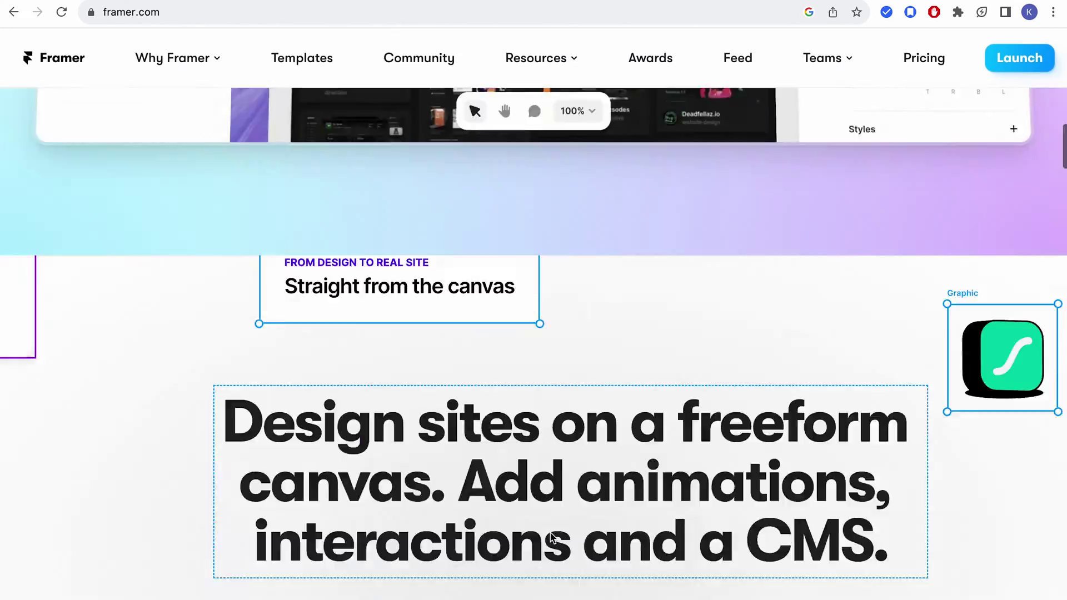
scroll(552, 537, down, 15)
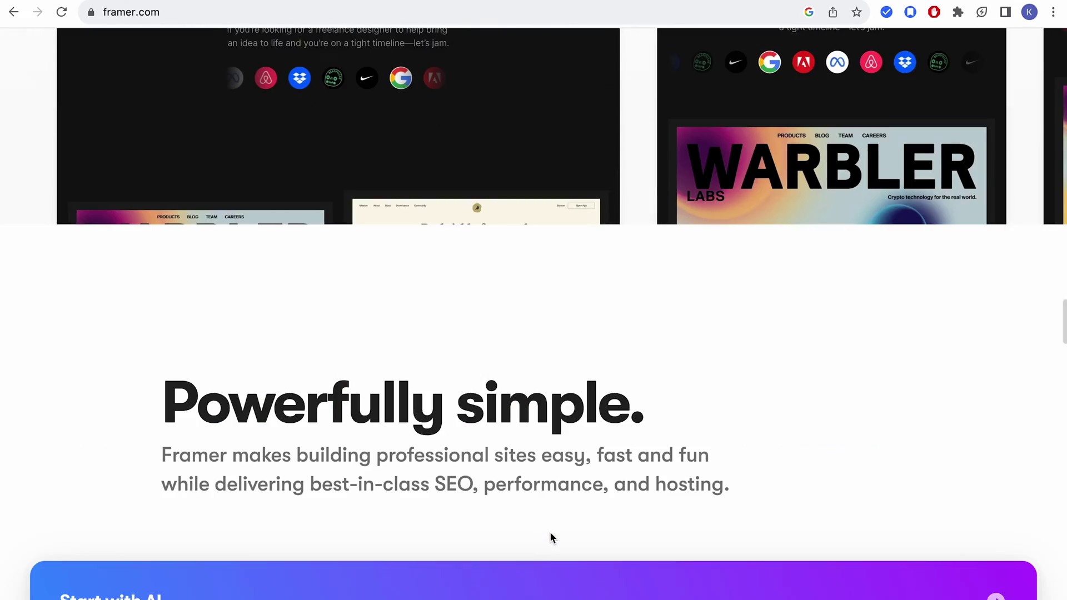
scroll(552, 537, up, 7)
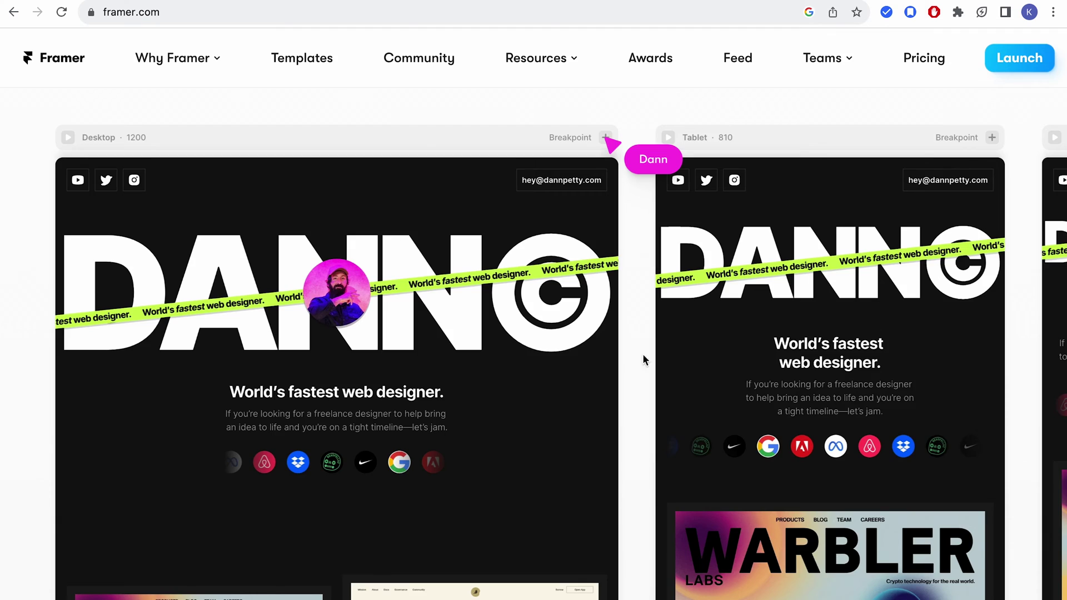
scroll(599, 536, down, 20)
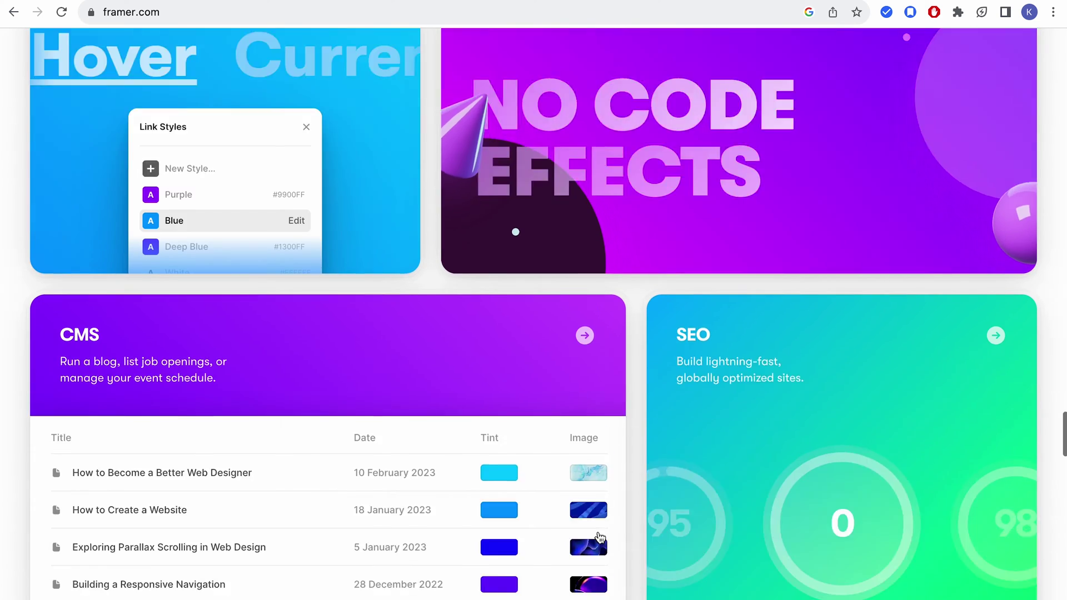
scroll(624, 432, down, 20)
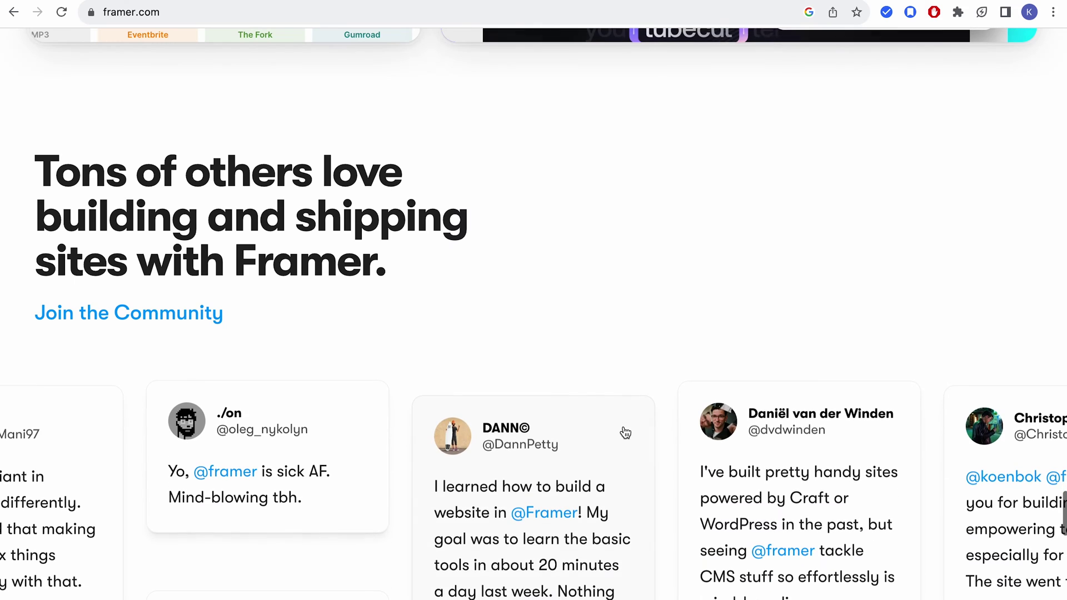
- Nudge the Meworkees landing page frame slightly to the right on the Figma canvas
key(ctrl+Left)
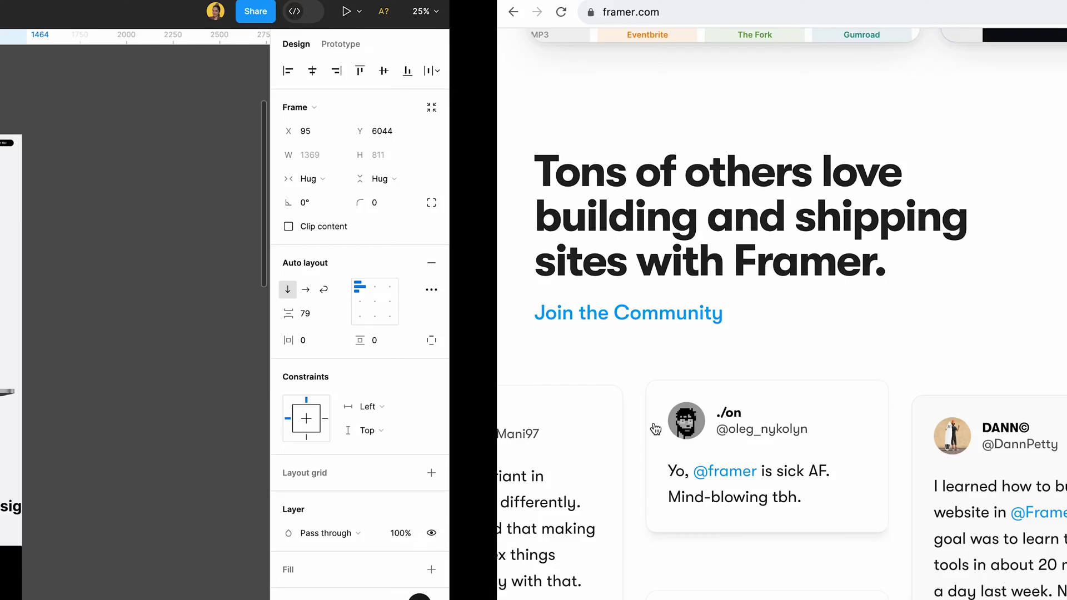
click(398, 127)
drag(375, 130, 395, 120)
scroll(460, 305, down, 10)
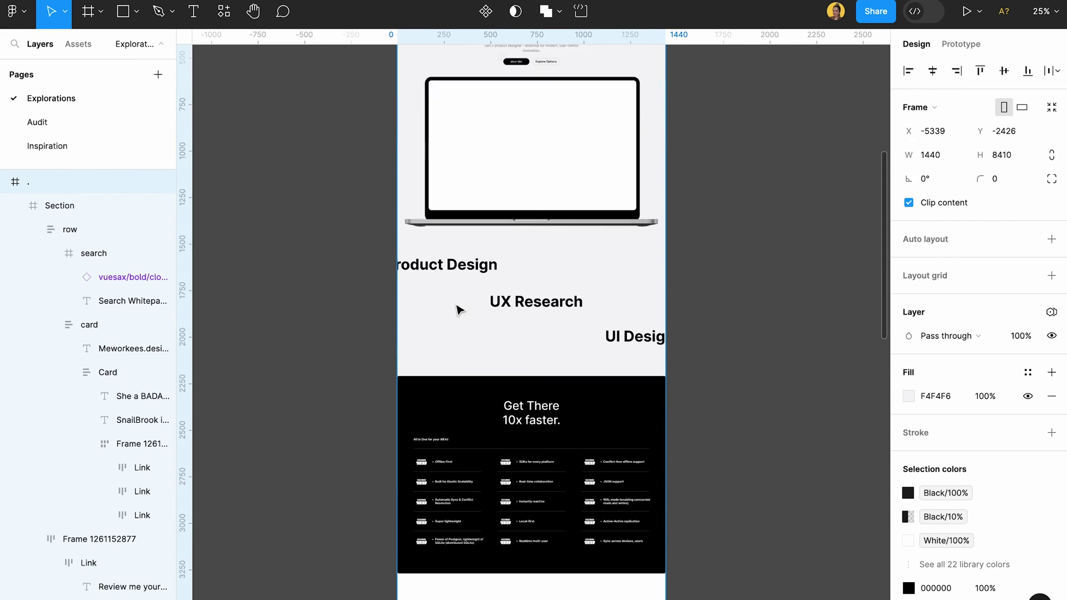
scroll(461, 305, up, 15)
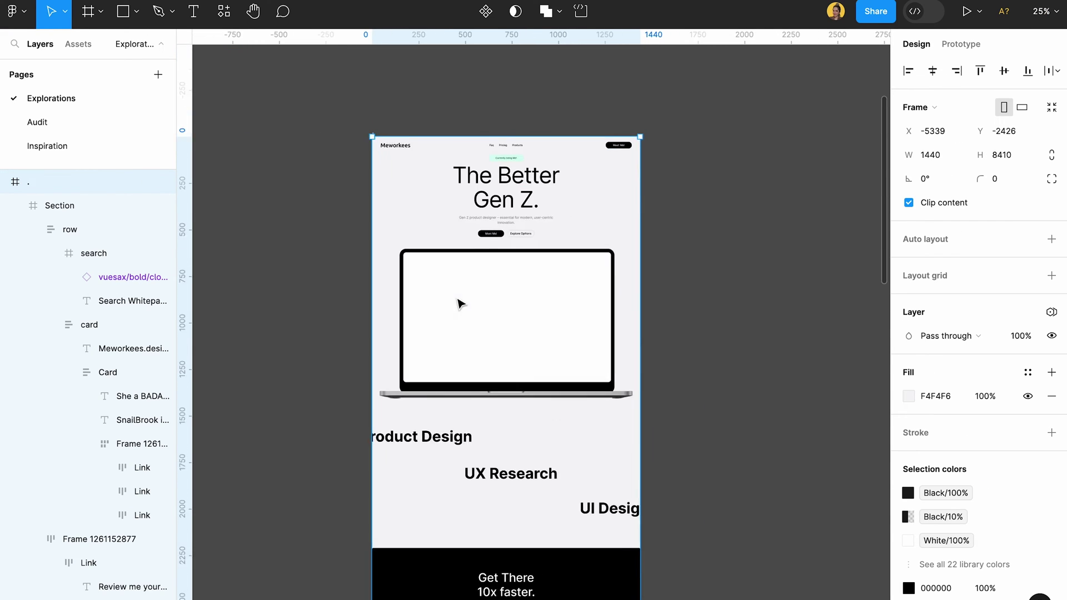
- Select the landing page frame and run the Figma to HTML with Framer plugin
click(370, 166)
click(373, 219)
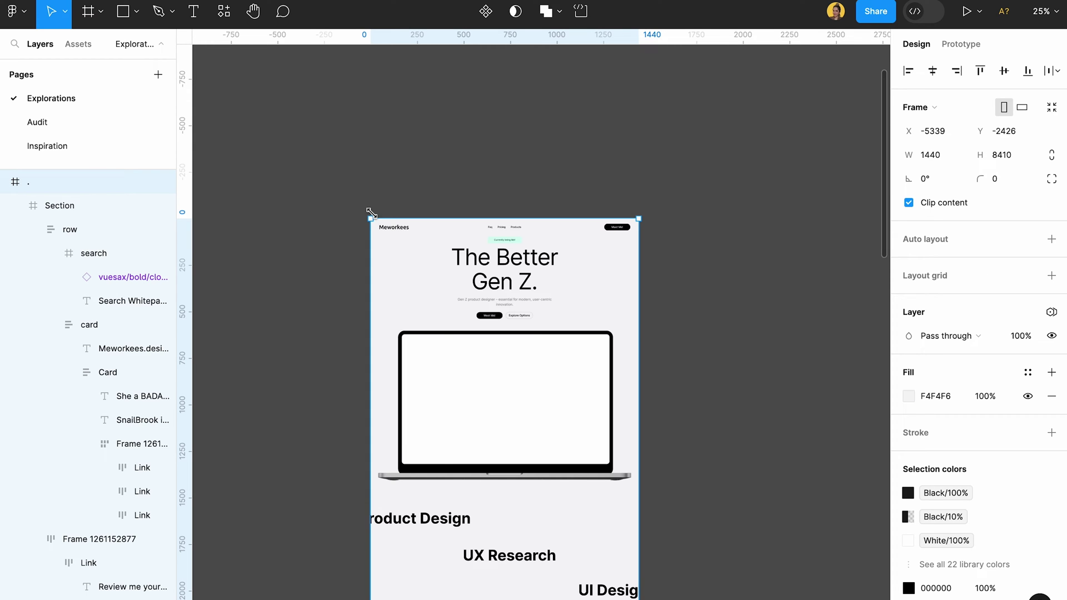
click(224, 12)
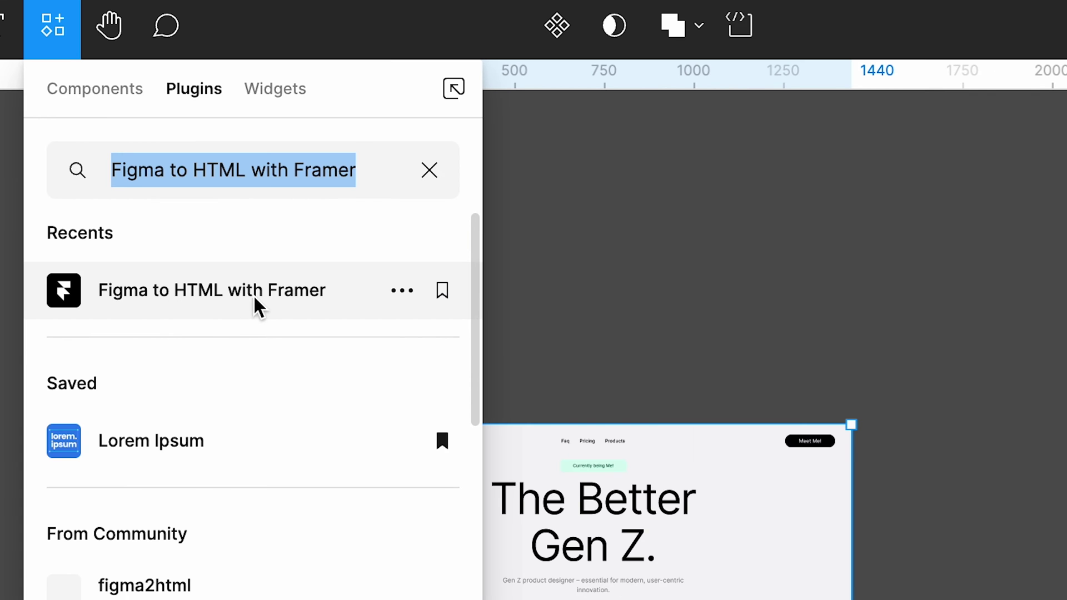
click(255, 294)
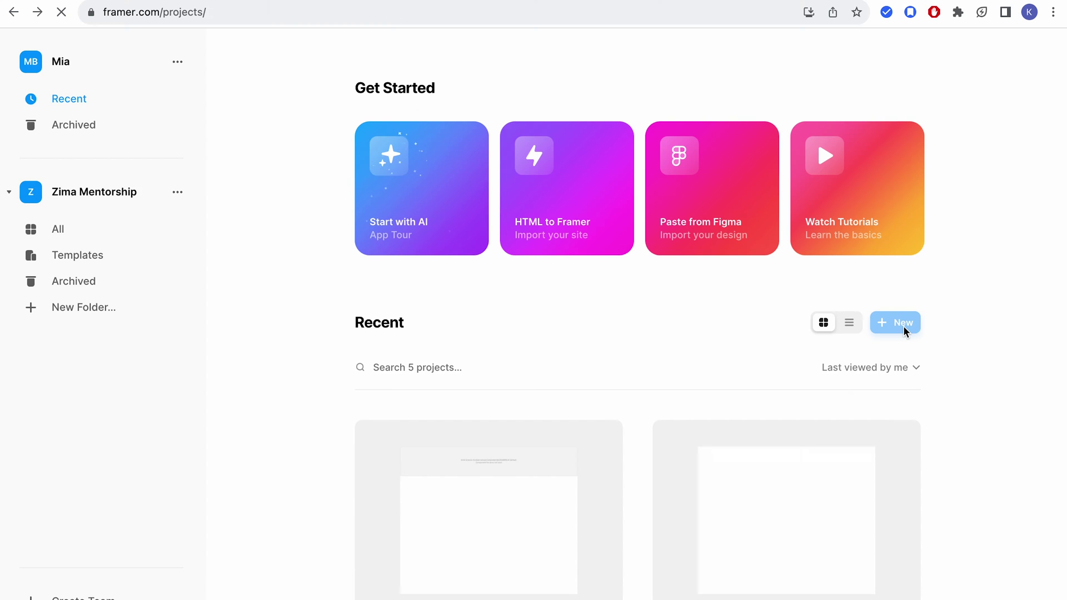
- Start a new blank Framer project, then go back to the full templates gallery
click(924, 358)
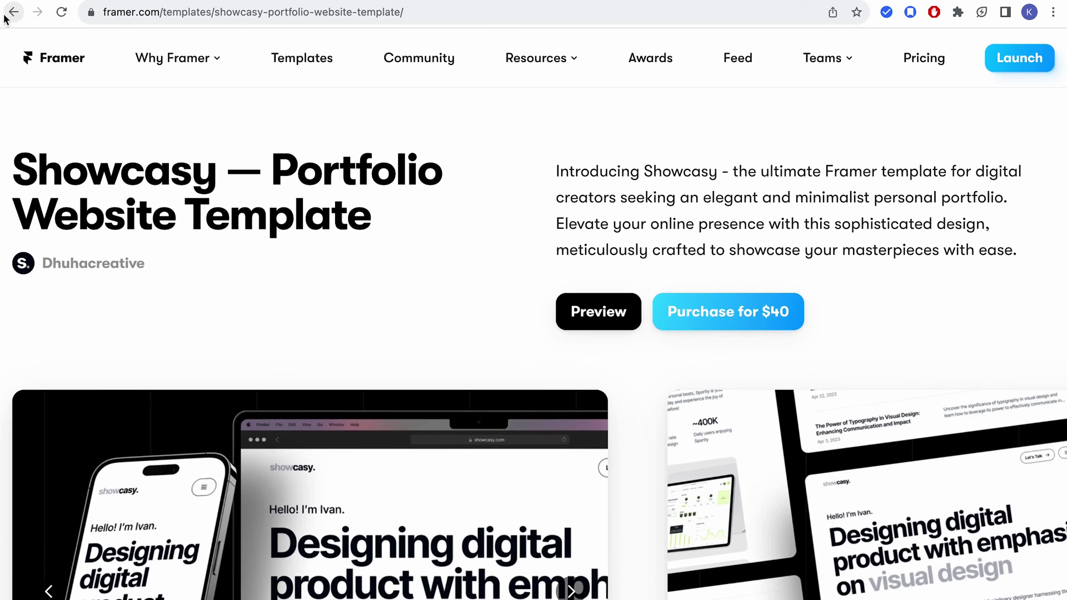
click(7, 15)
scroll(317, 267, up, 15)
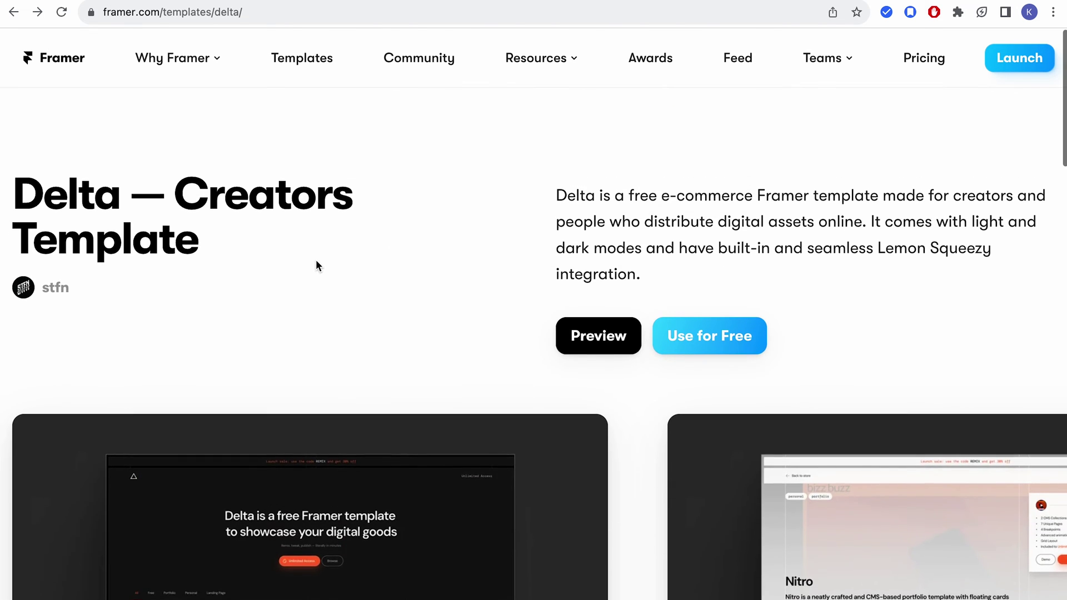
scroll(232, 128, down, 5)
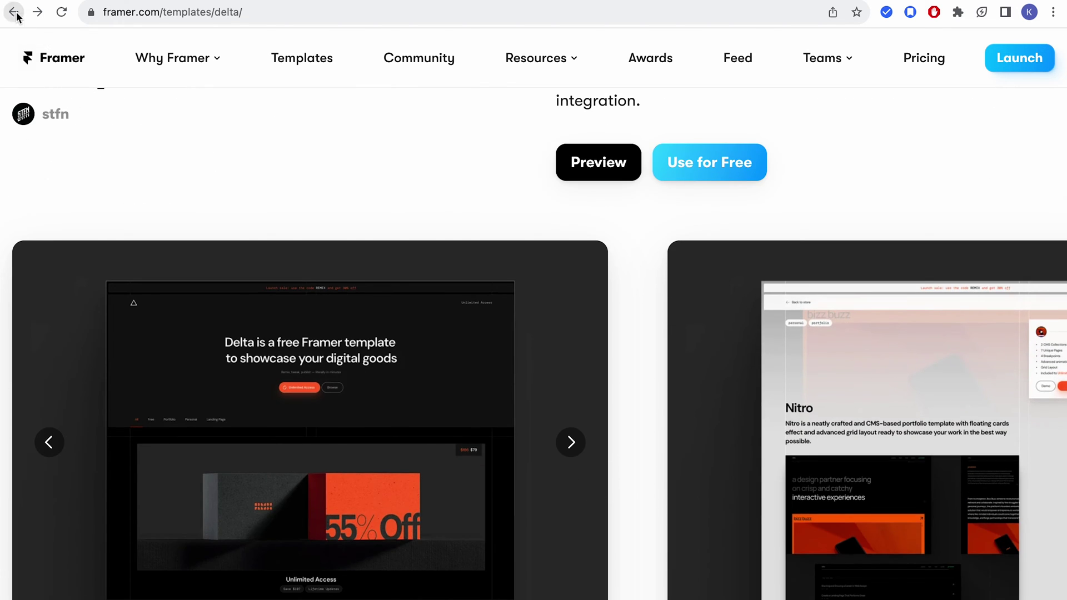
click(13, 12)
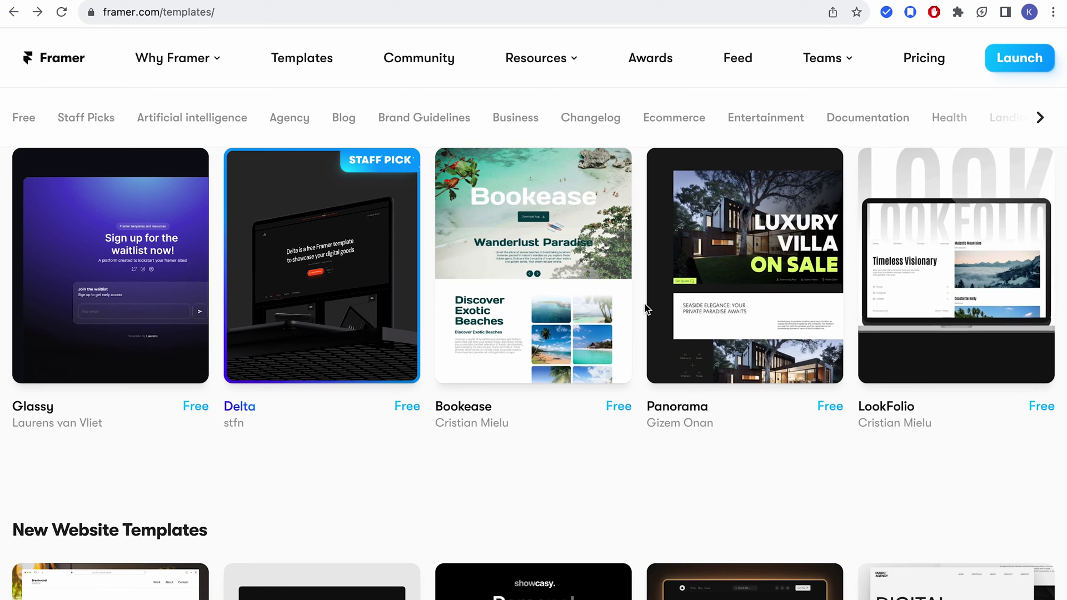
- Browse down through the framer.com website templates gallery
scroll(646, 309, down, 10)
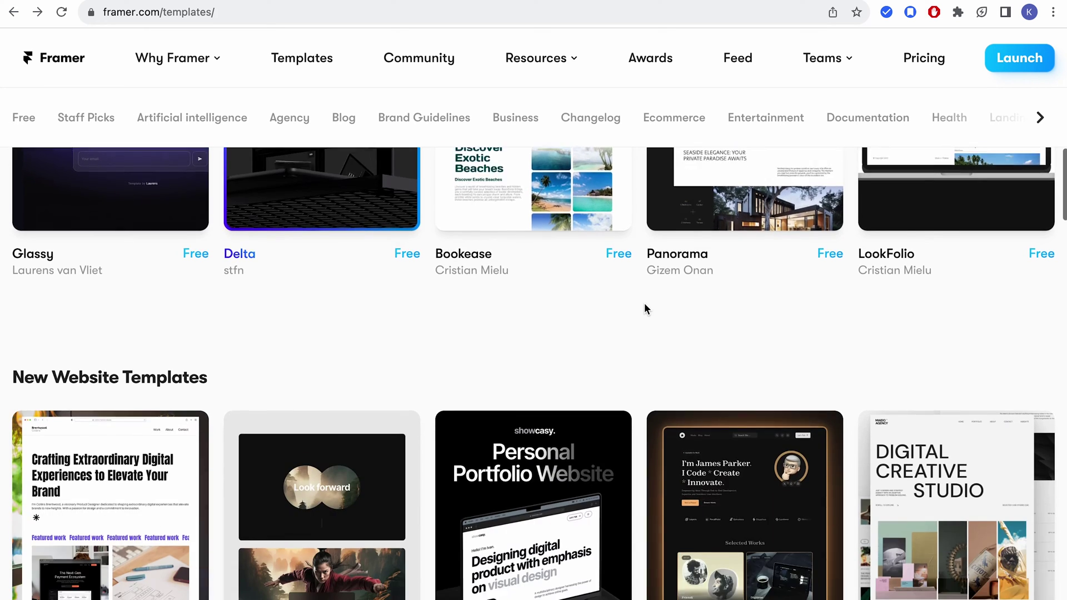
scroll(644, 304, down, 8)
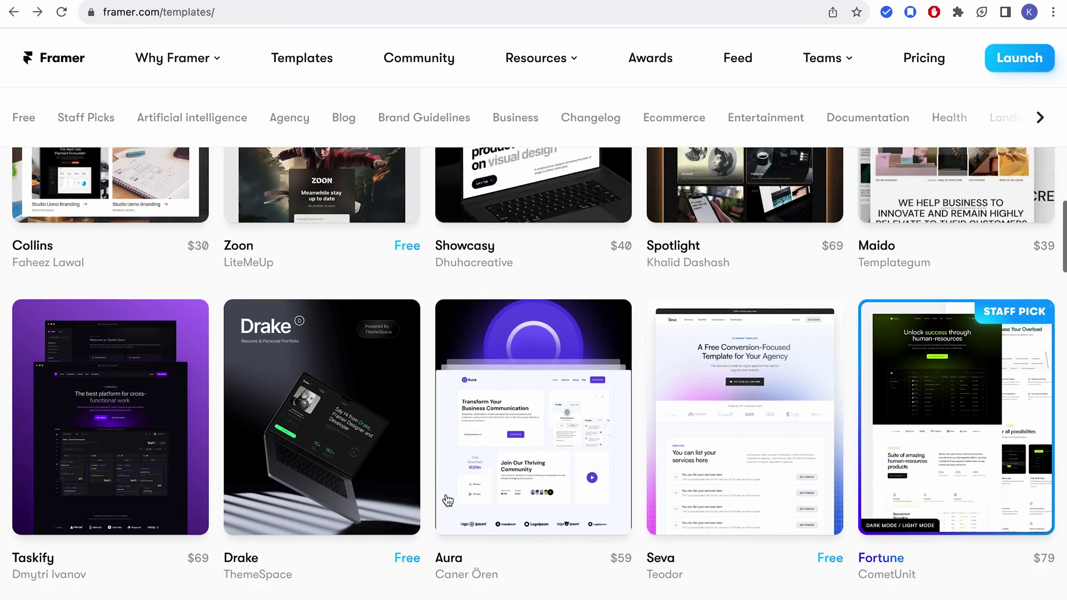
scroll(651, 482, down, 6)
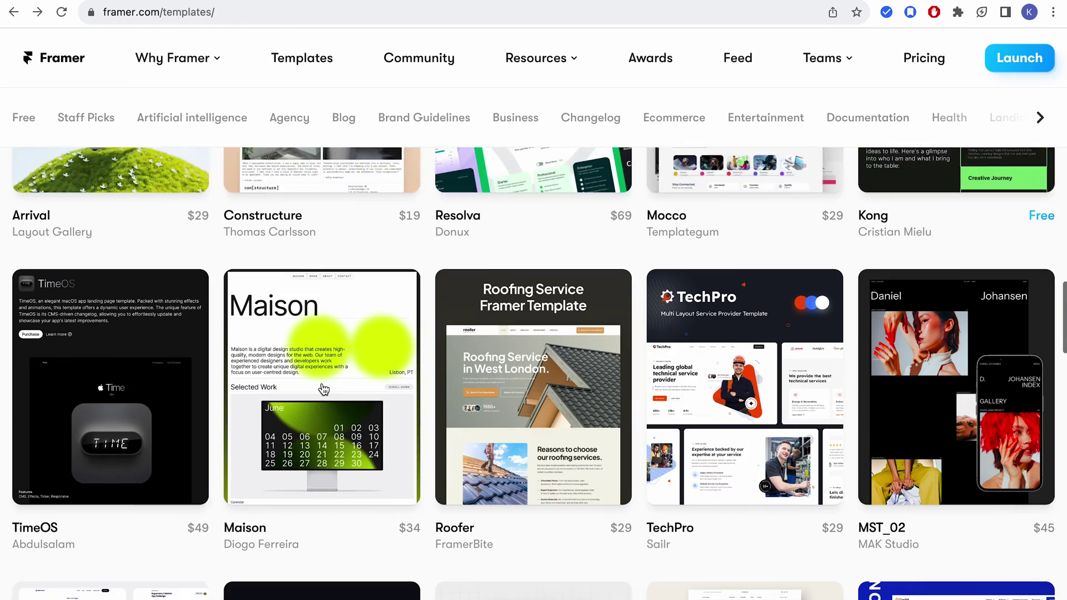
scroll(536, 417, down, 6)
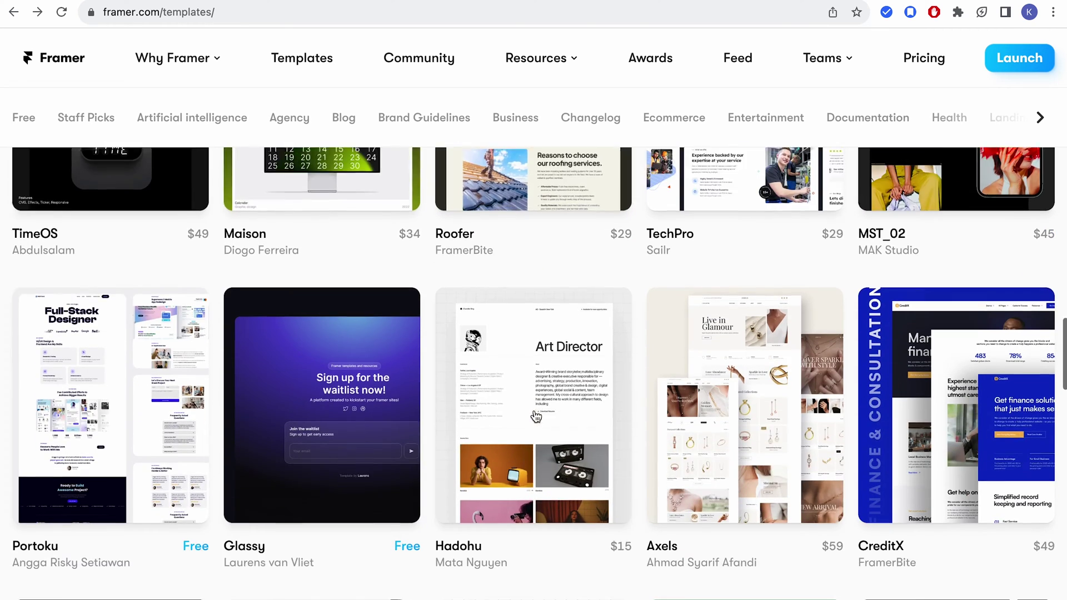
scroll(536, 417, down, 13)
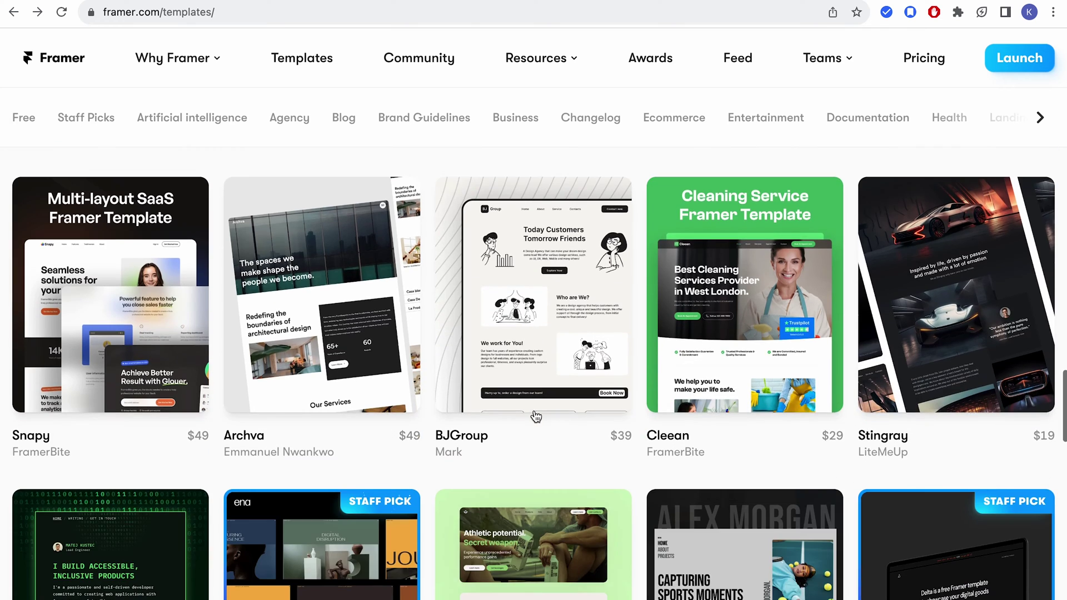
scroll(535, 411, up, 15)
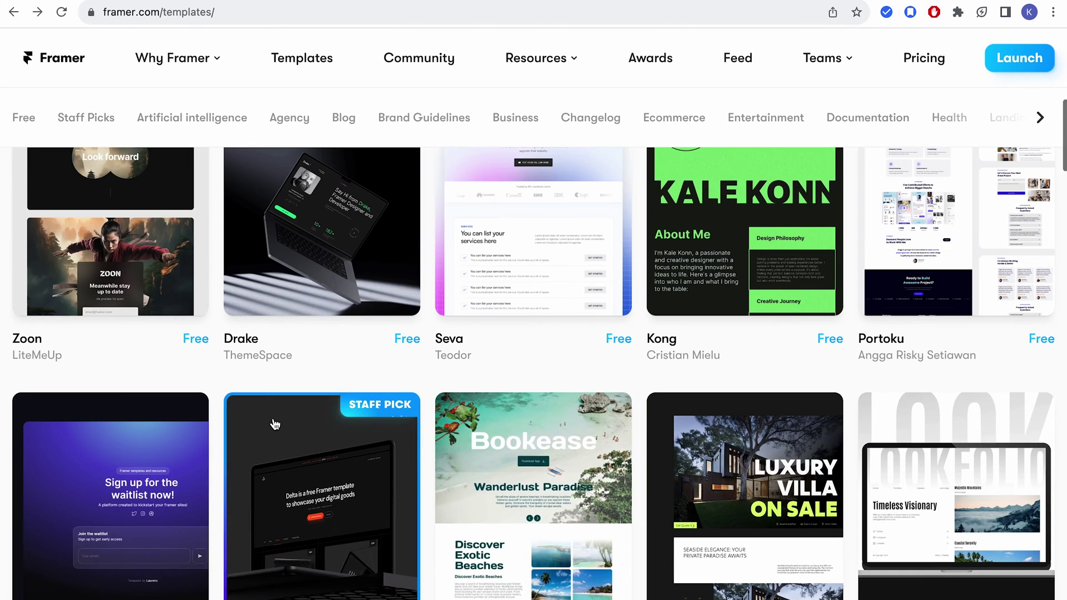
scroll(271, 424, up, 6)
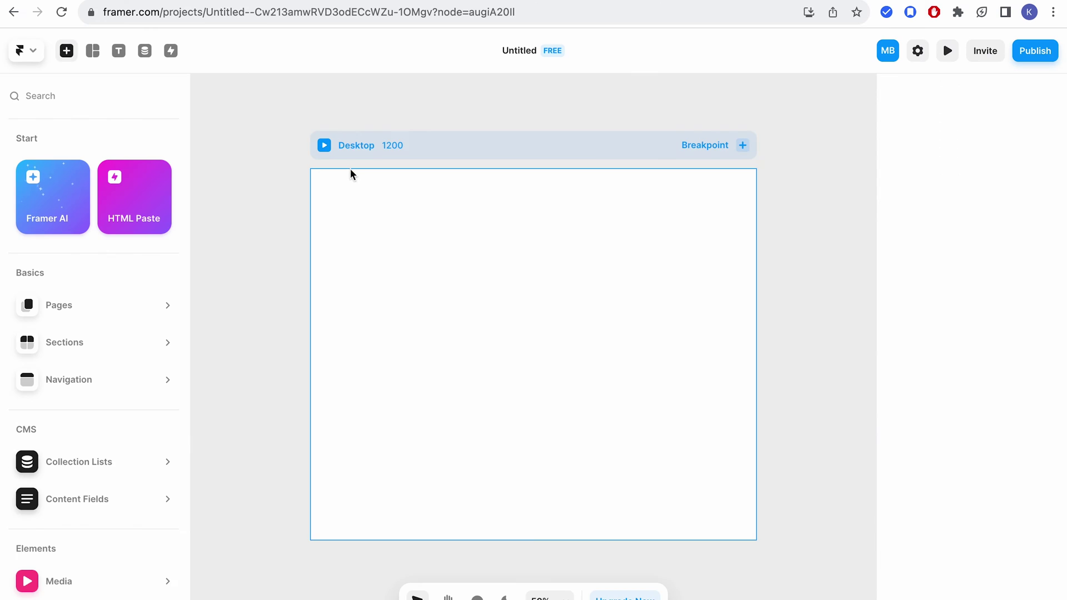
- Set the Desktop frame width to 1440 and paste in the copied Figma design
click(351, 177)
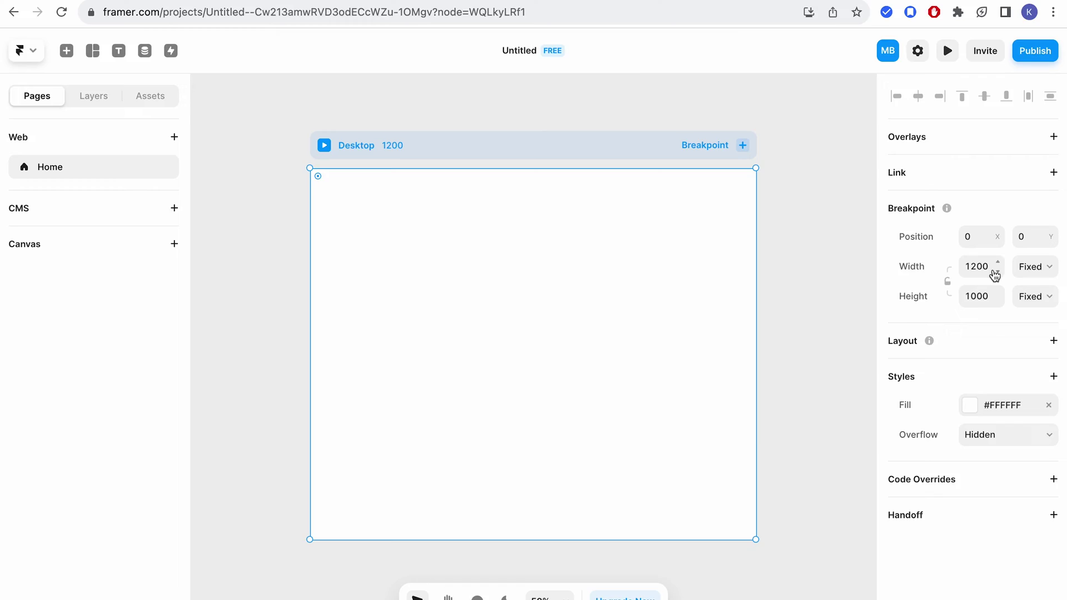
click(998, 272)
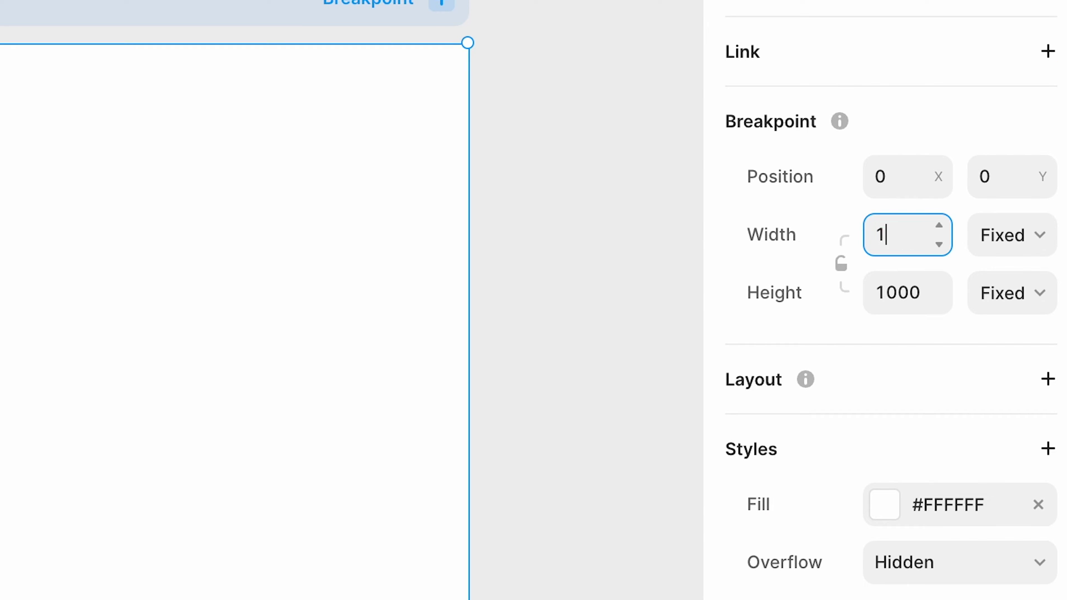
text(1440)
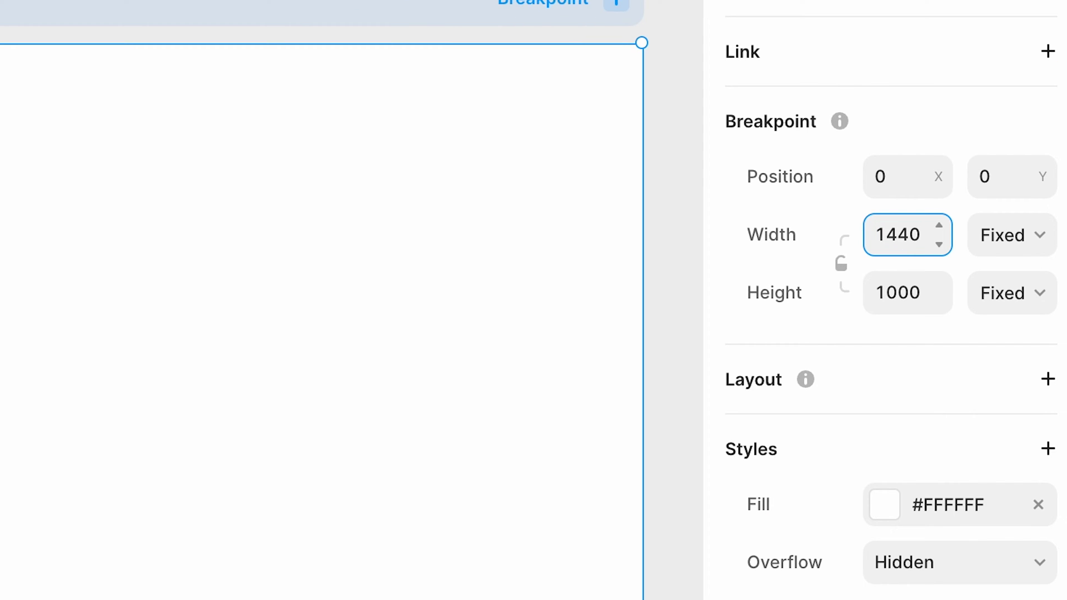
key(Return)
scroll(684, 335, up, 3)
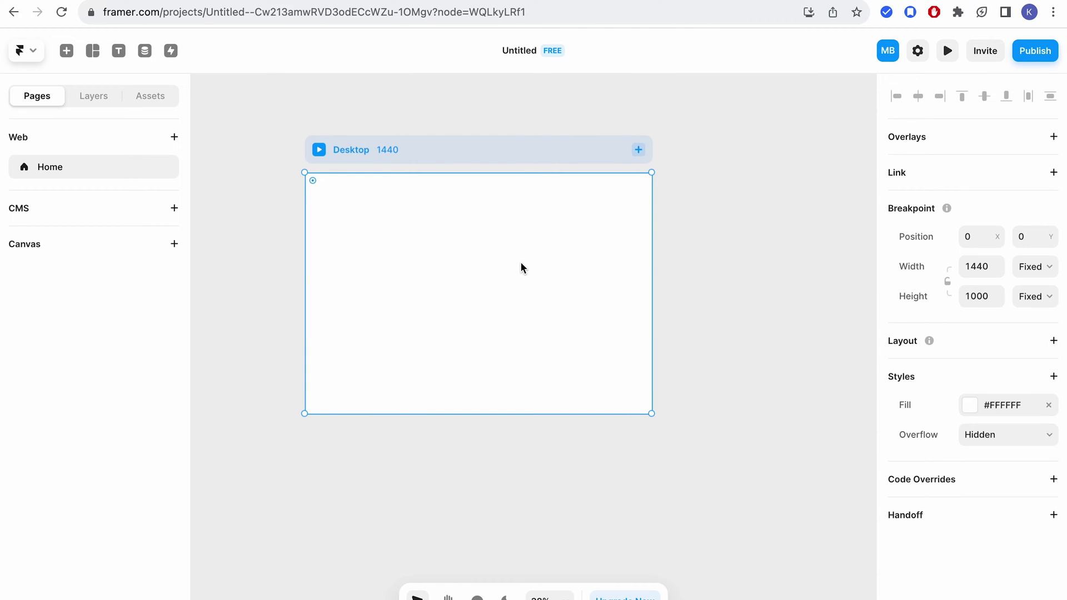
key(ctrl+v)
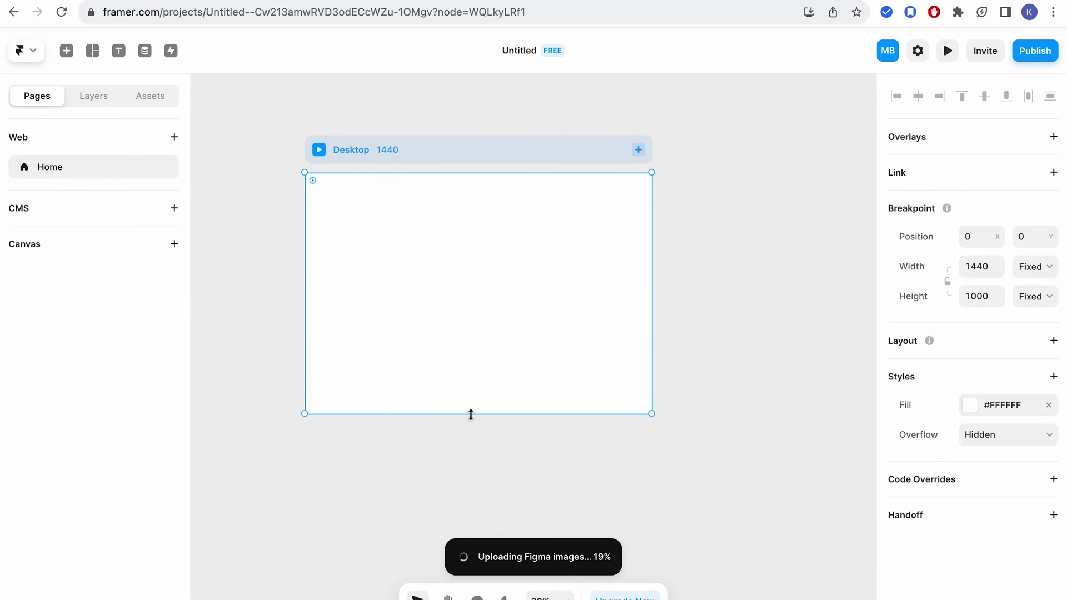
- Return to the framer.com/figma page and scroll through it while the design imports
click(13, 12)
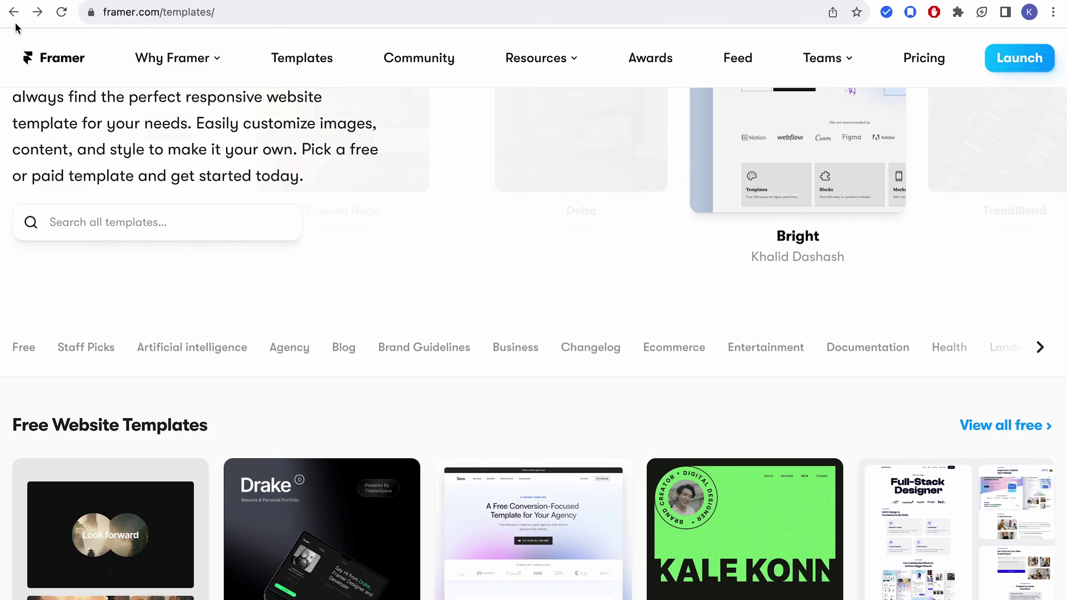
click(13, 11)
scroll(395, 353, down, 10)
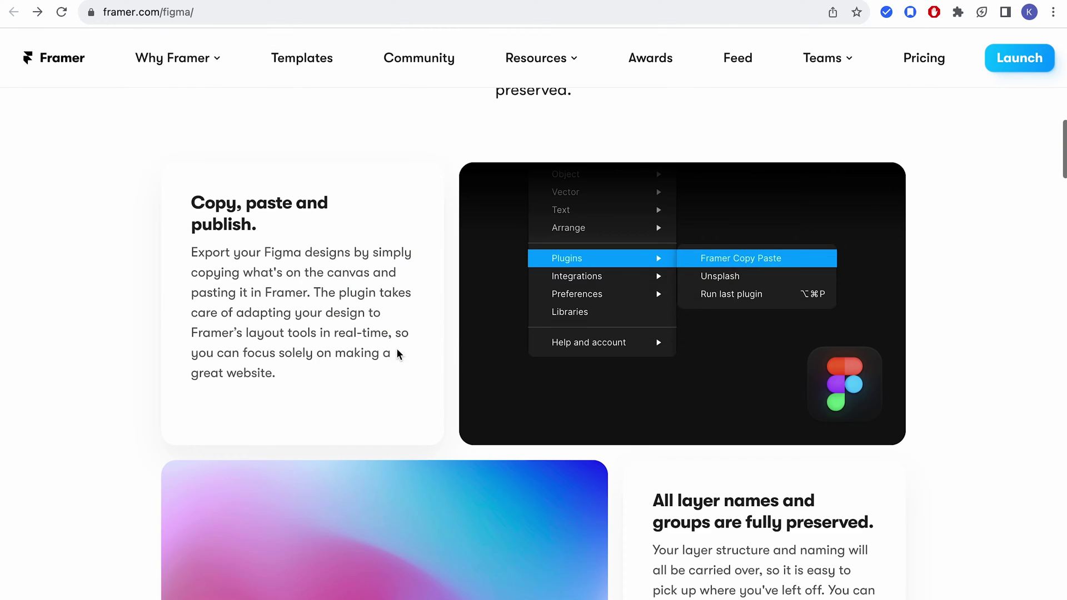
scroll(544, 415, down, 5)
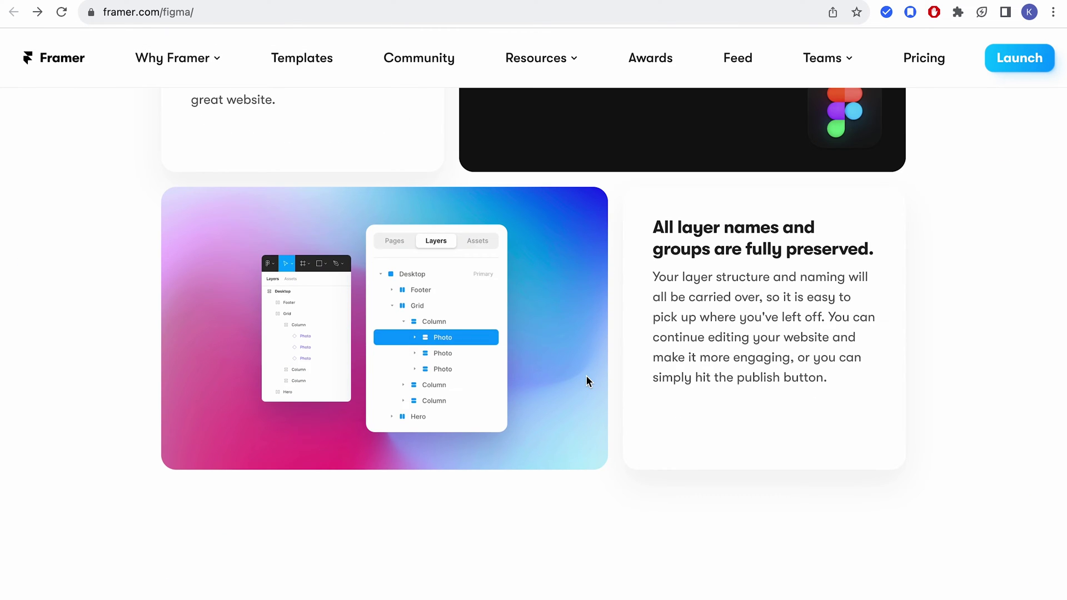
scroll(586, 376, down, 3)
scroll(505, 258, down, 5)
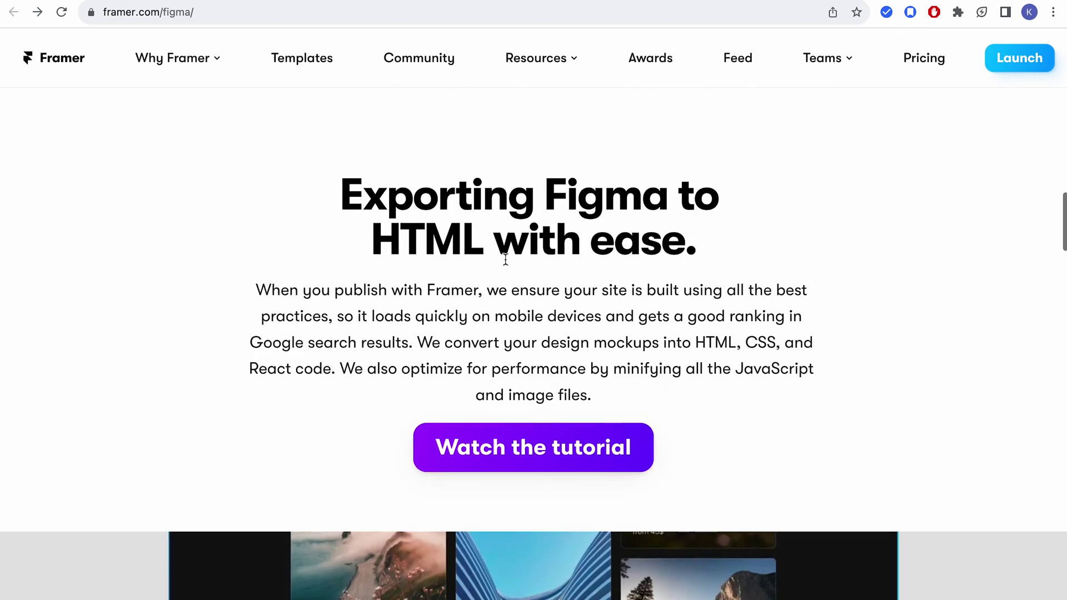
scroll(506, 259, up, 20)
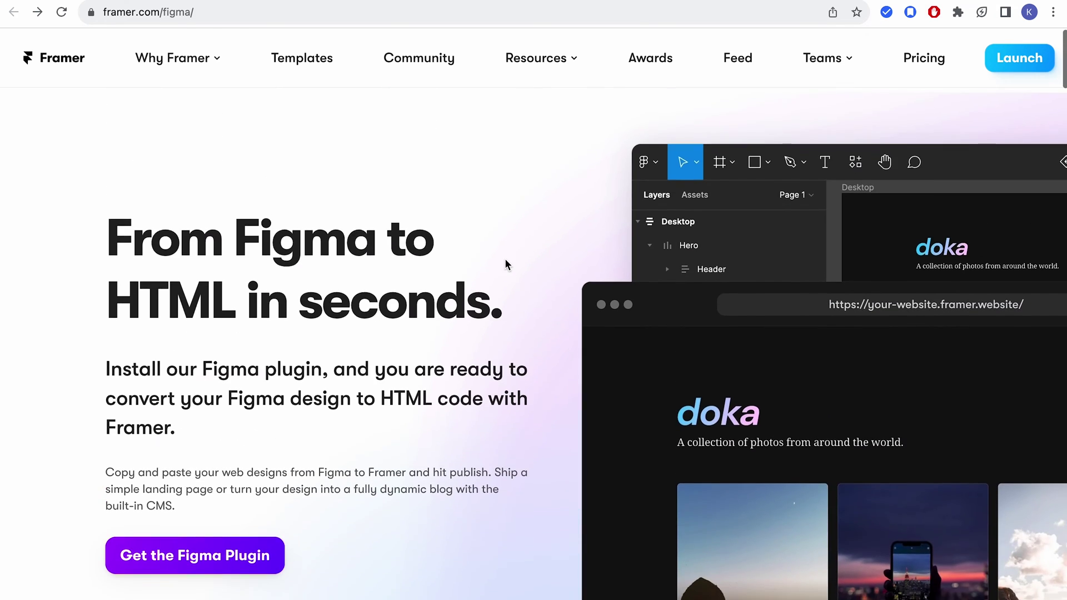
scroll(505, 265, down, 3)
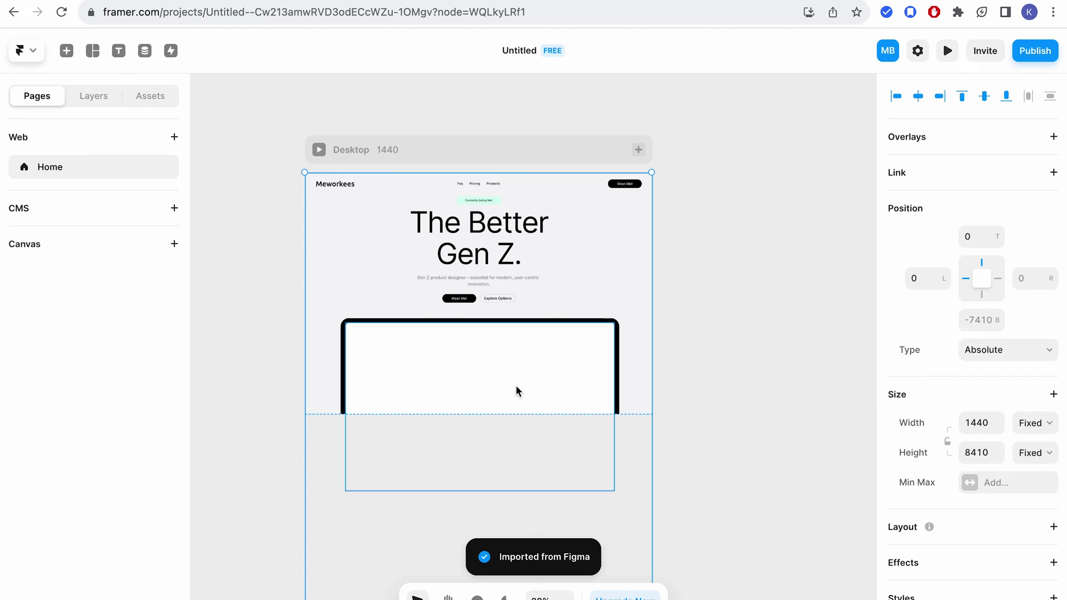
- Select the imported Desktop frame on the canvas
click(307, 178)
scroll(309, 175, down, 10)
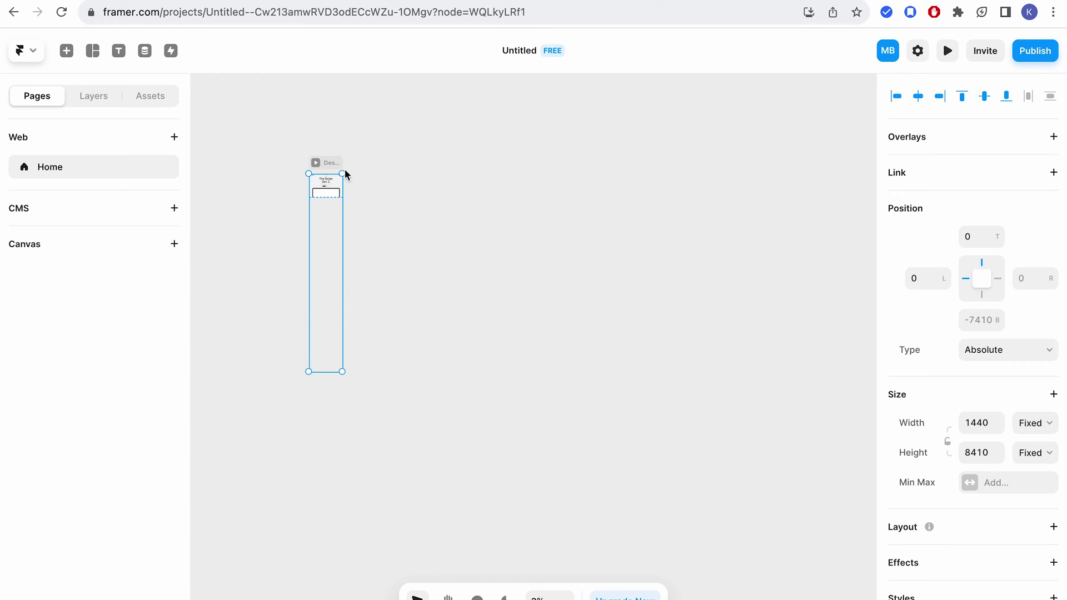
scroll(303, 195, up, 5)
click(346, 205)
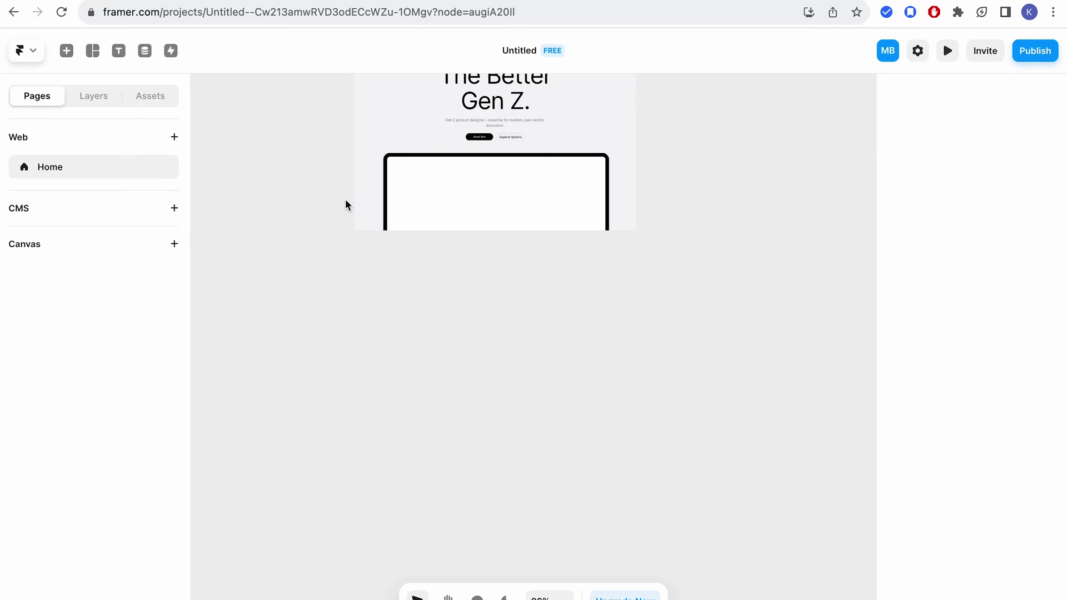
scroll(364, 202, up, 3)
click(392, 173)
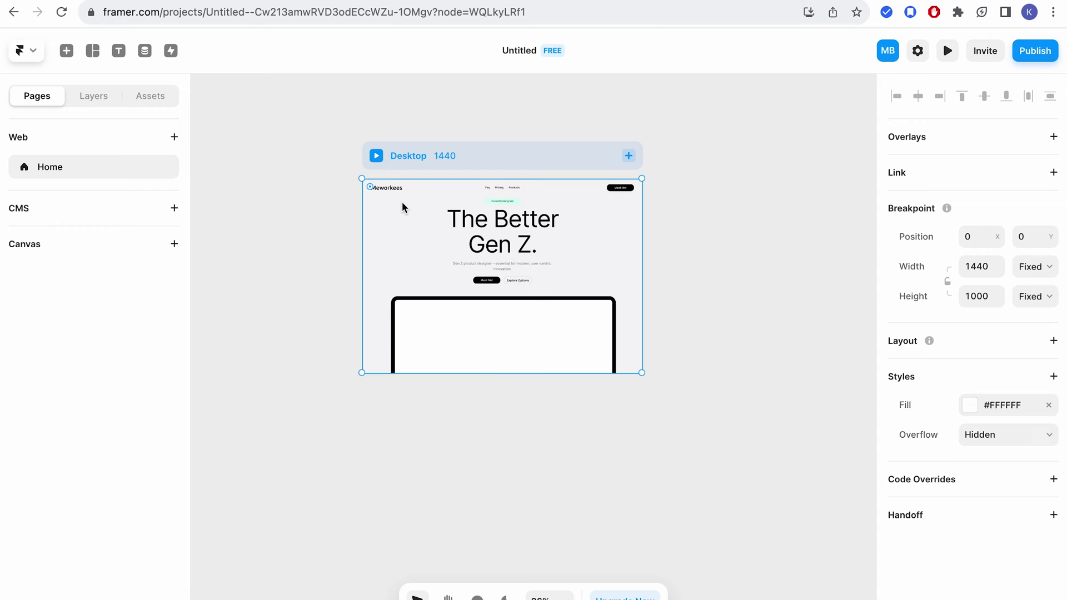
- Drag the Desktop frame's bottom edge down repeatedly, extending it to 1440 × 8068
drag(496, 375, 511, 589)
scroll(518, 399, down, 1)
scroll(514, 450, down, 3)
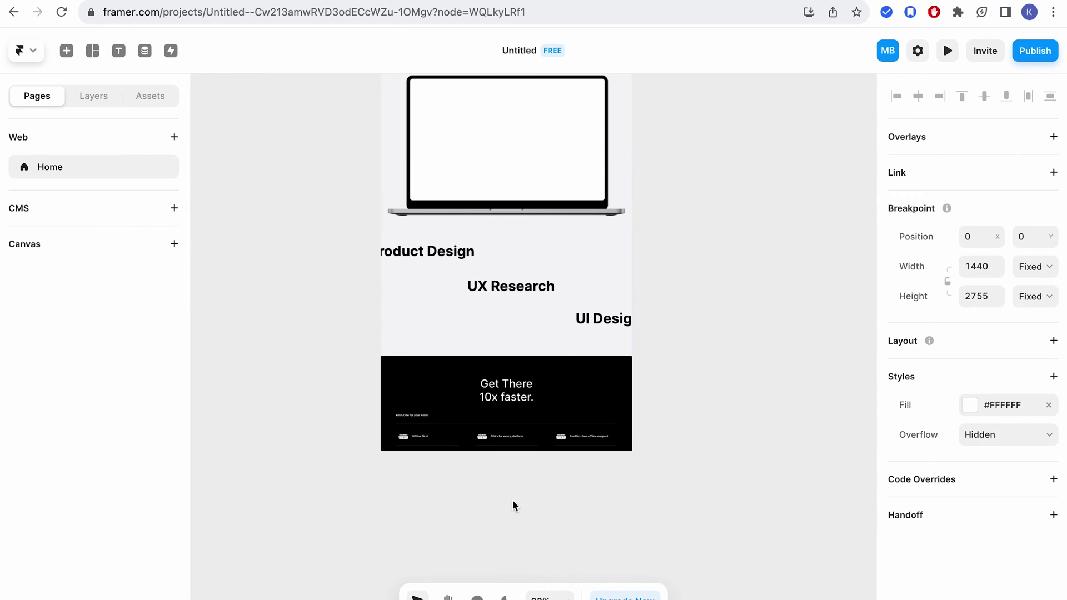
click(507, 440)
scroll(594, 454, down, 5)
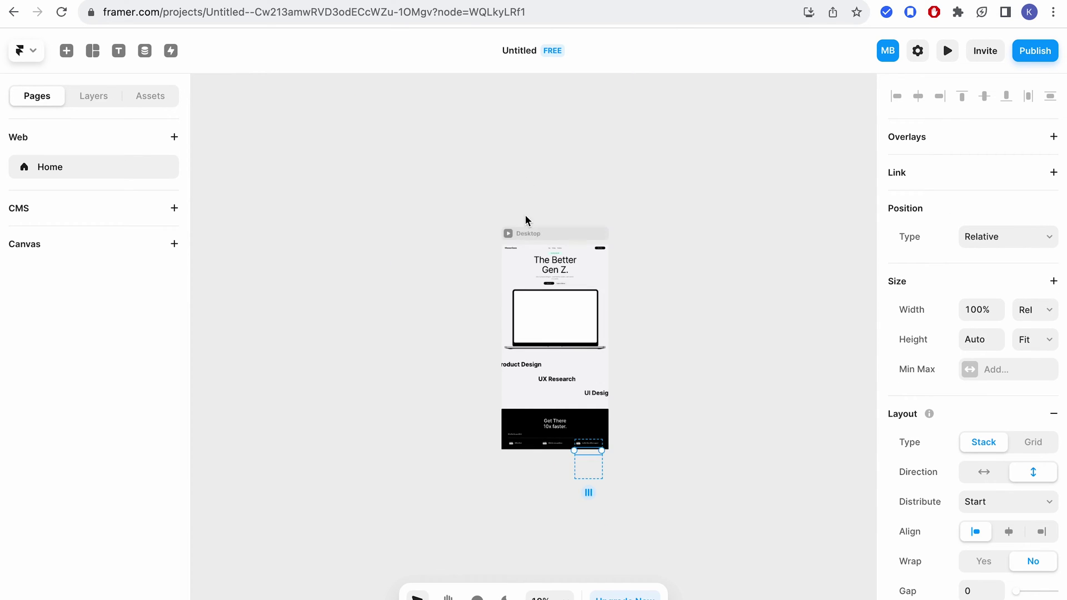
click(523, 234)
drag(554, 446, 556, 581)
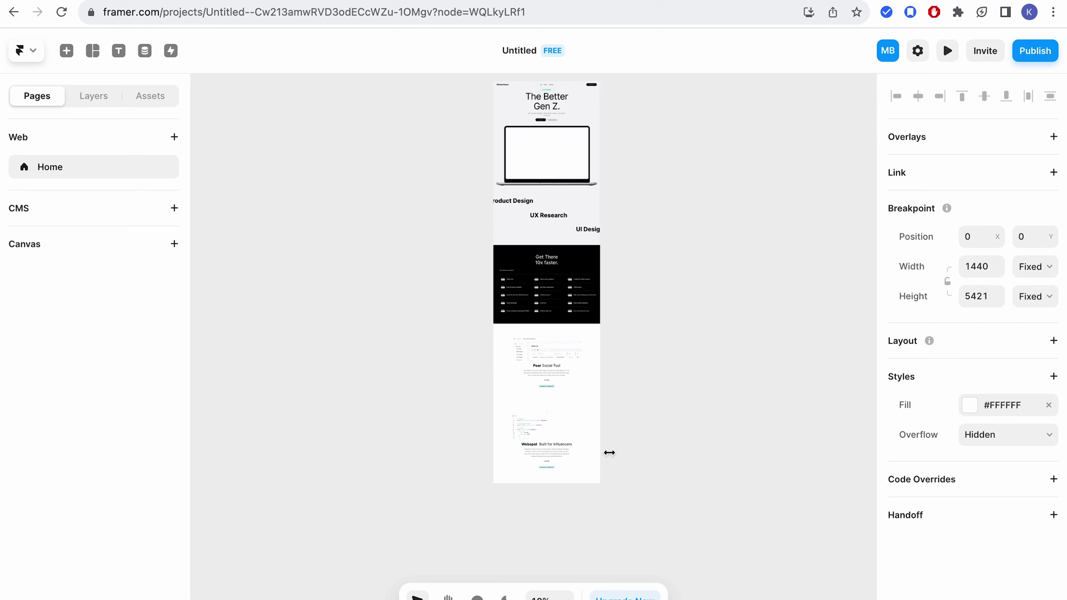
scroll(562, 319, down, 2)
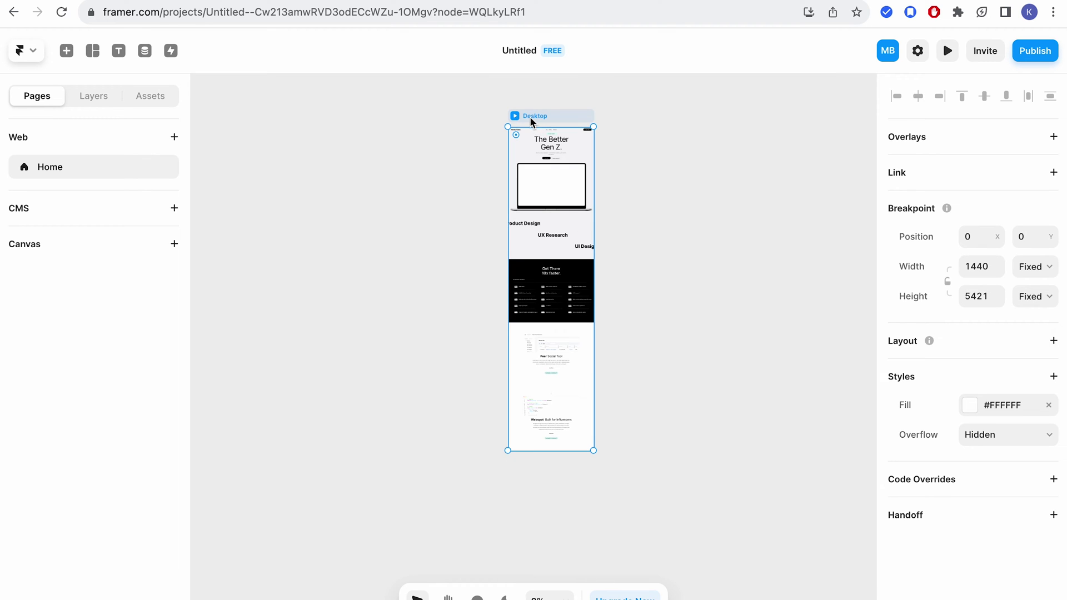
drag(568, 480, 589, 503)
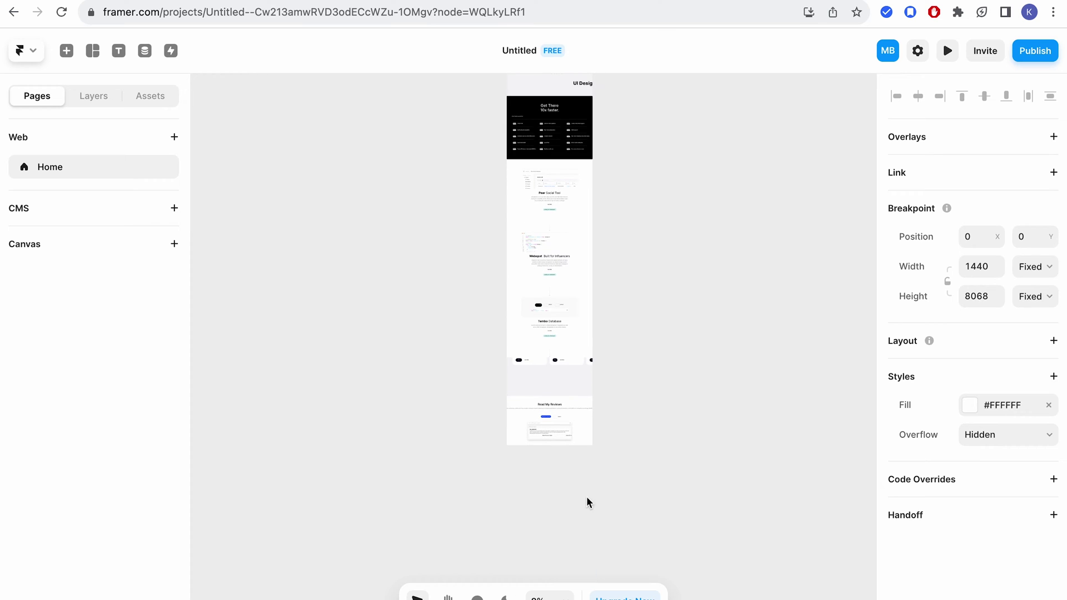
- Try moving the first card within its stack, then undo the move
scroll(491, 277, up, 5)
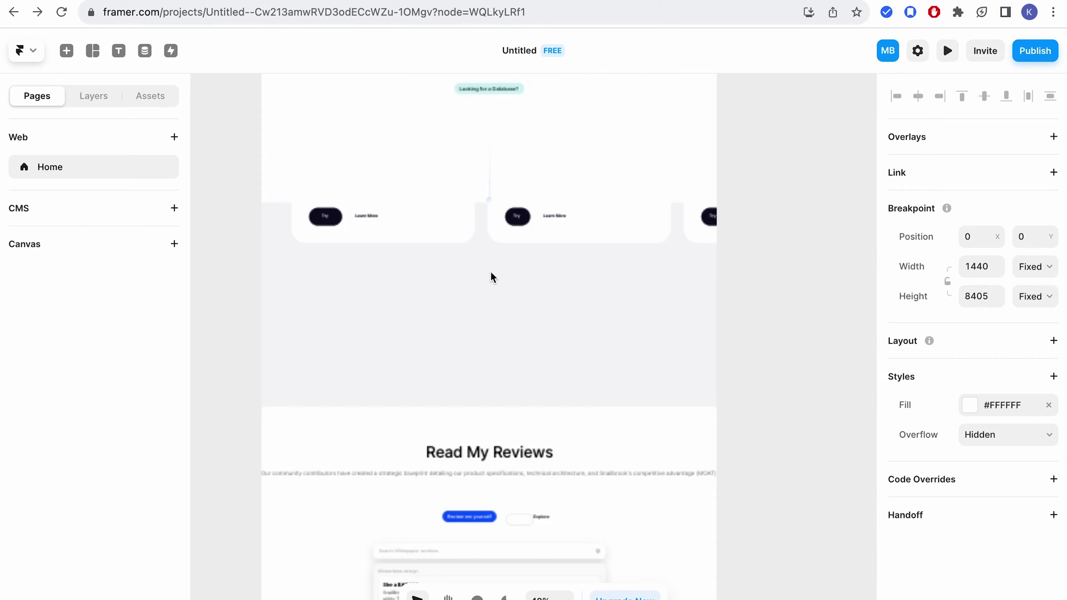
scroll(485, 268, up, 5)
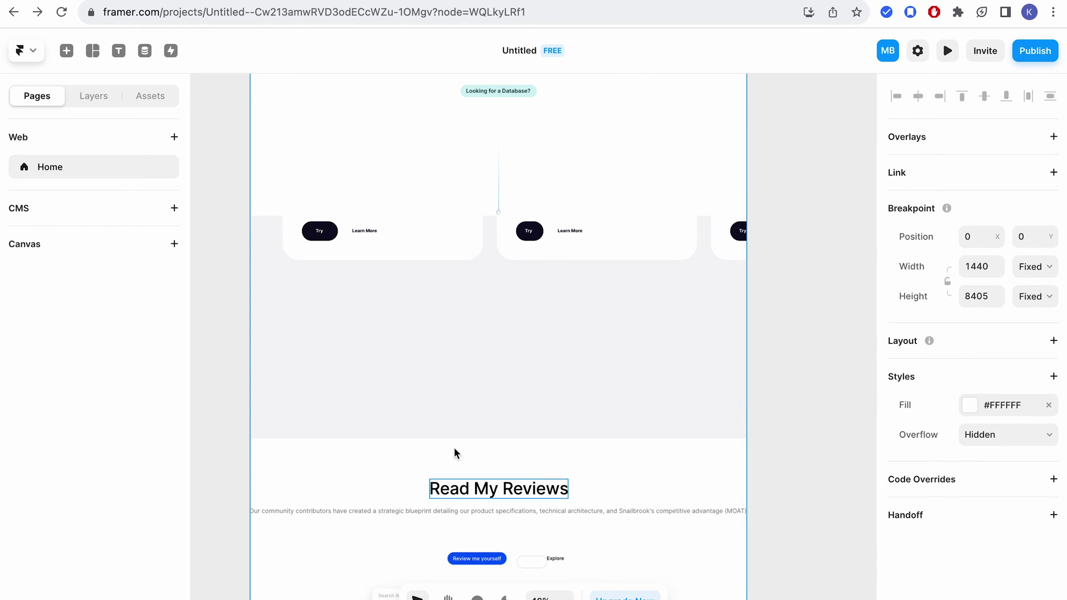
click(498, 258)
click(467, 269)
click(397, 249)
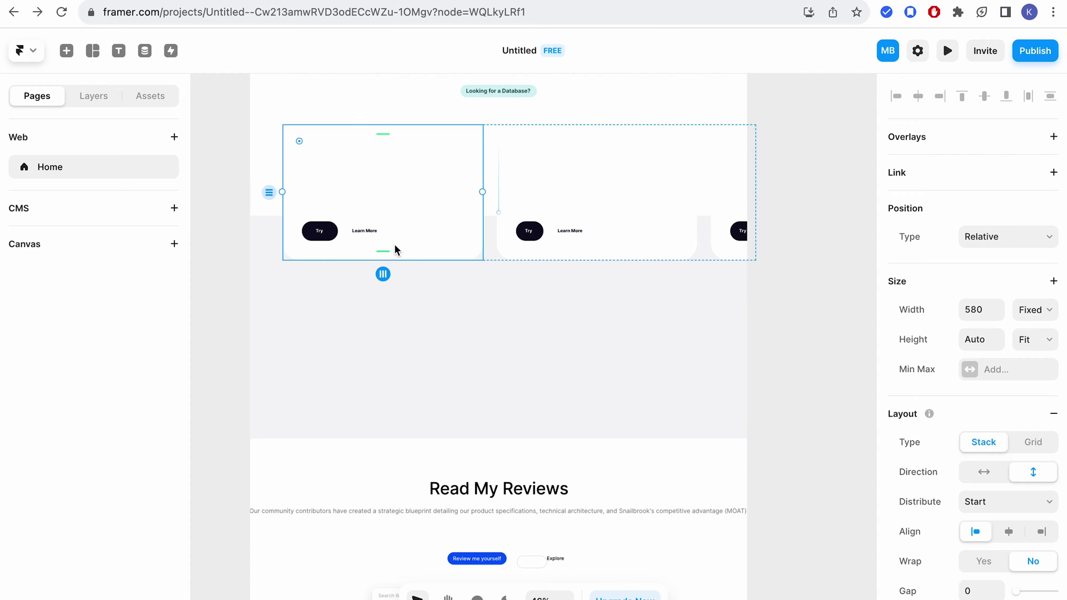
mouse_move(273, 191)
mouse_down()
mouse_move(266, 358)
mouse_move(271, 196)
mouse_up()
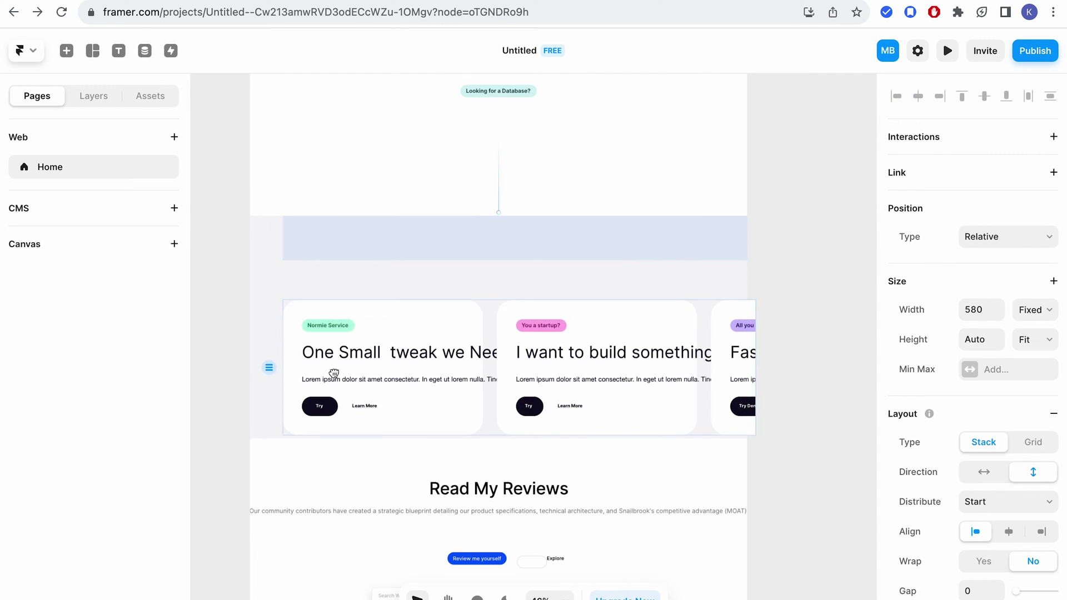
key(ctrl+z)
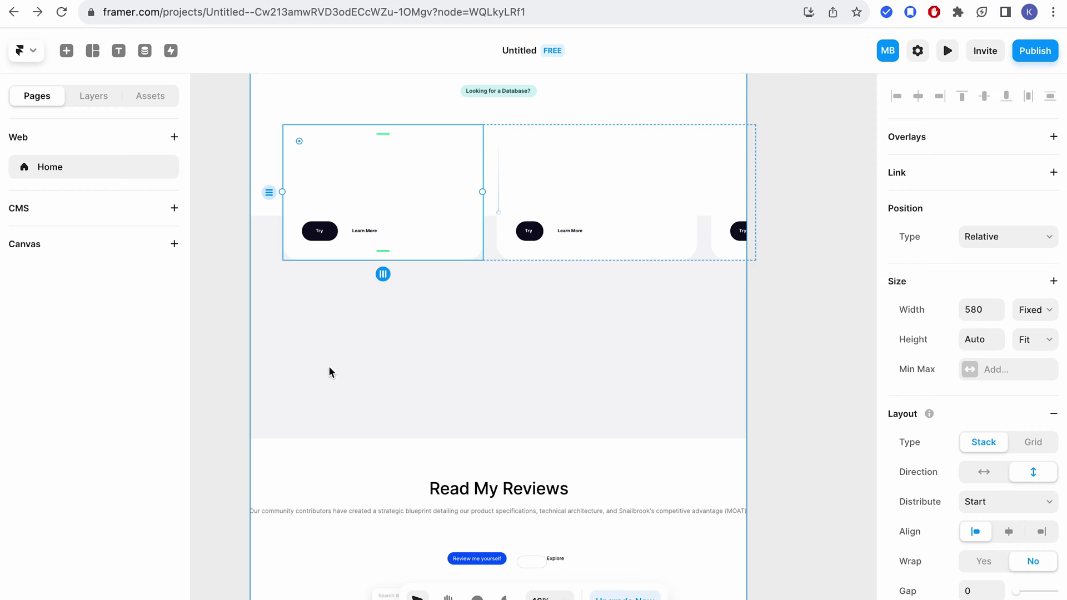
- Inspect the header bar, Pear Social Tool stack and Looking for a Database? button layers
scroll(377, 318, up, 8)
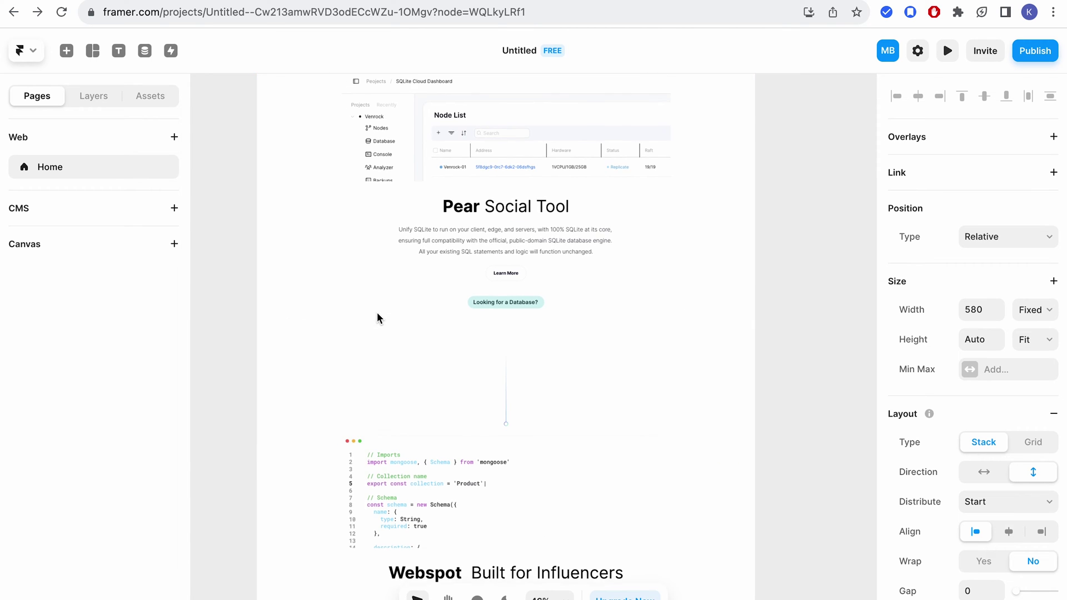
click(469, 293)
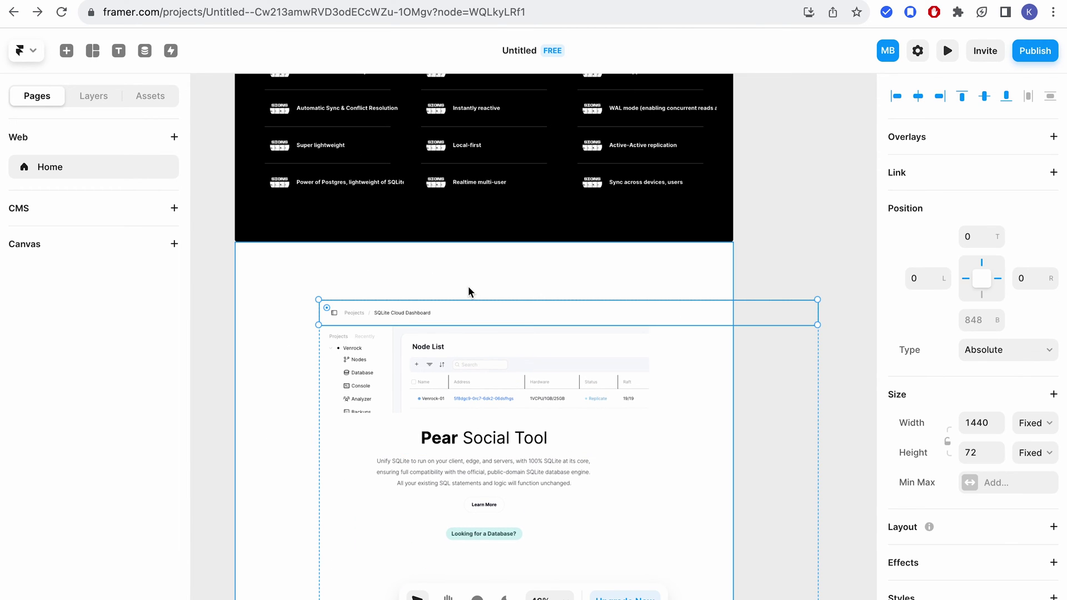
click(544, 418)
scroll(516, 493, down, 1)
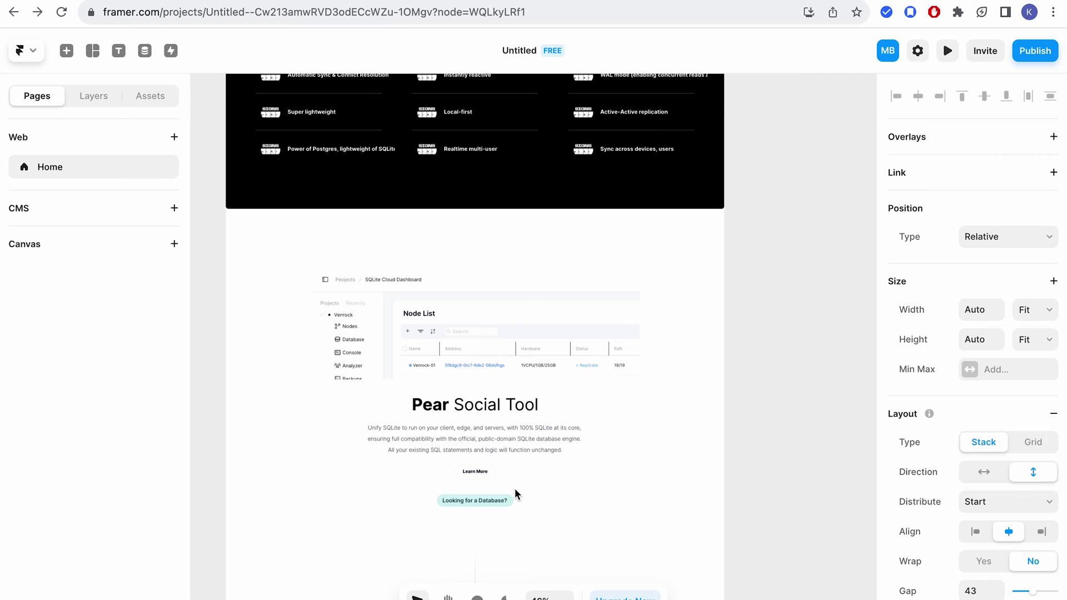
click(493, 503)
double_click(497, 501)
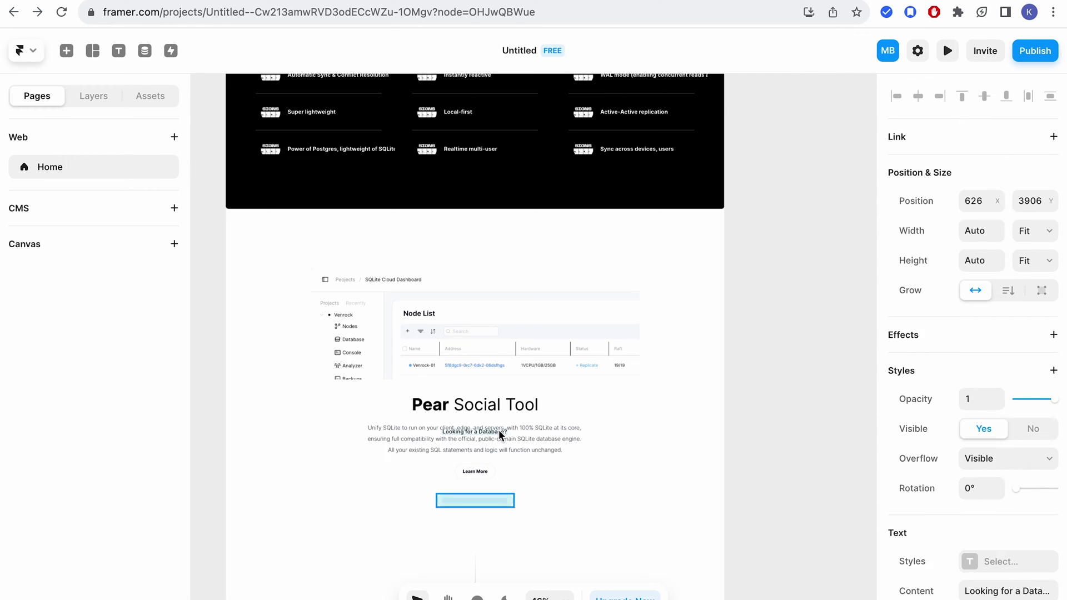
key(Escape)
key(Escape)
scroll(468, 391, down, 3)
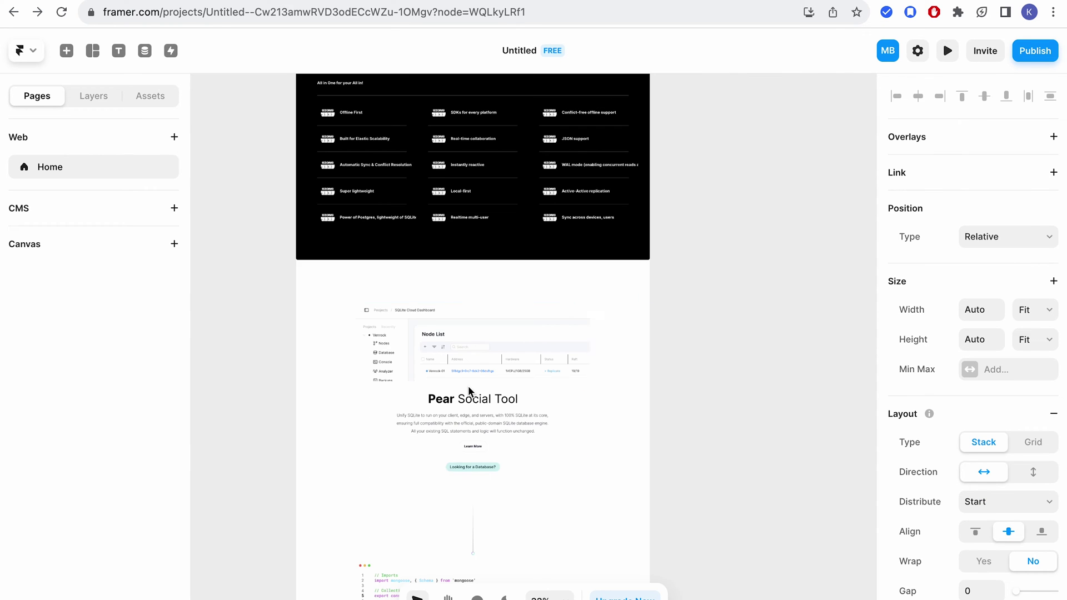
scroll(459, 378, up, 15)
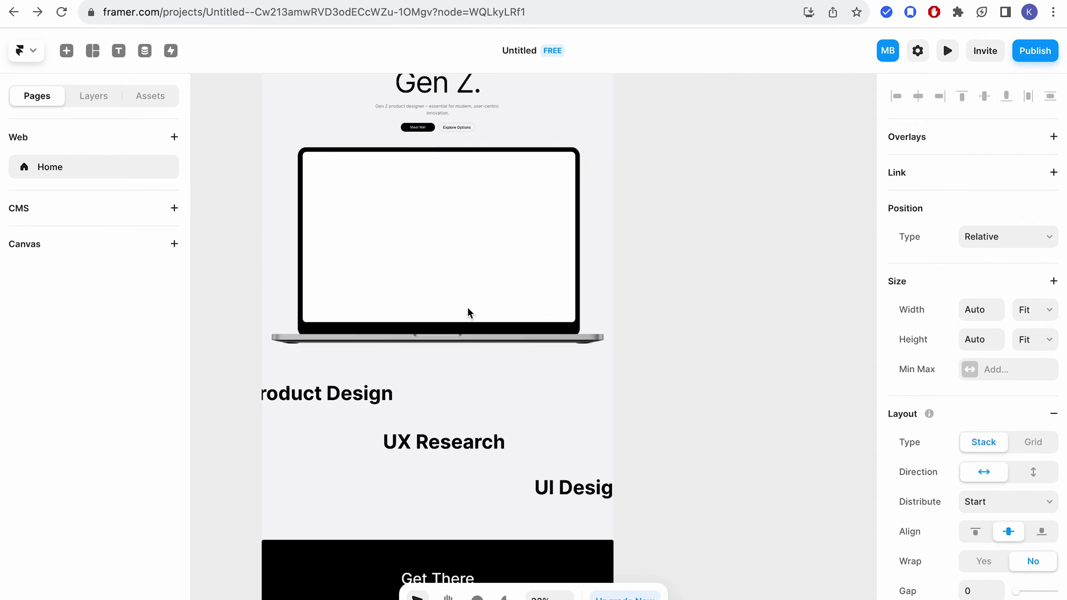
scroll(453, 290, up, 5)
- Select The Better Gen Z. heading and scroll through the imported page
click(443, 269)
scroll(445, 407, down, 8)
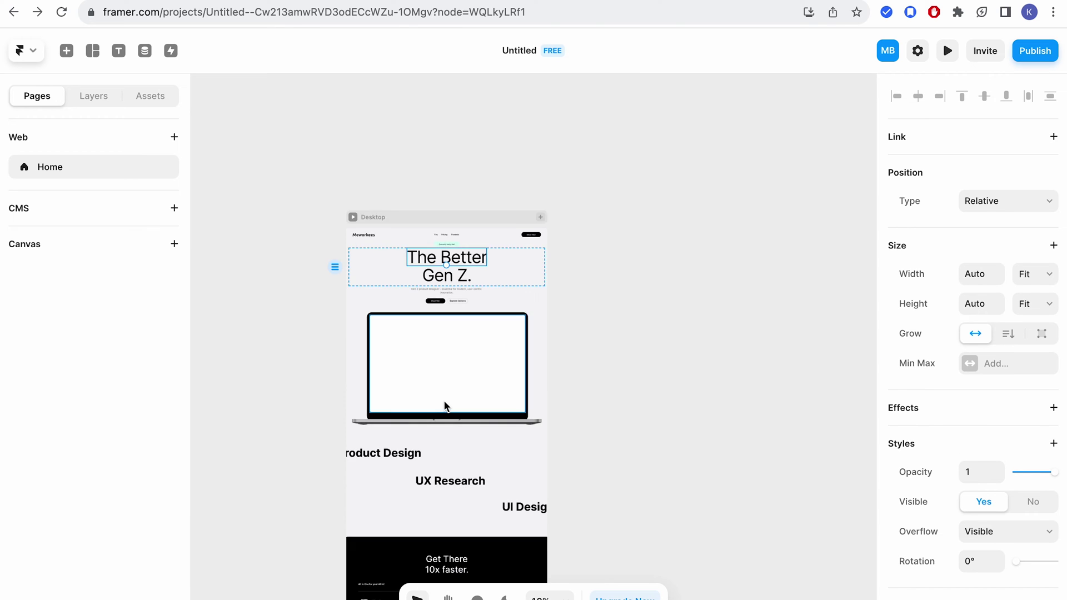
scroll(444, 401, down, 10)
scroll(444, 401, up, 4)
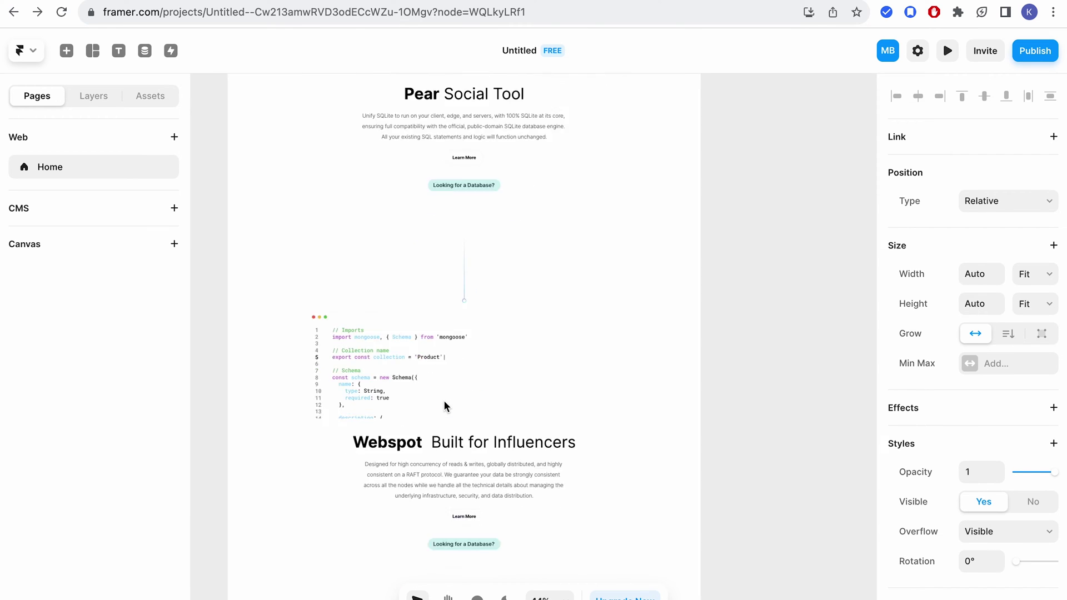
scroll(443, 401, down, 10)
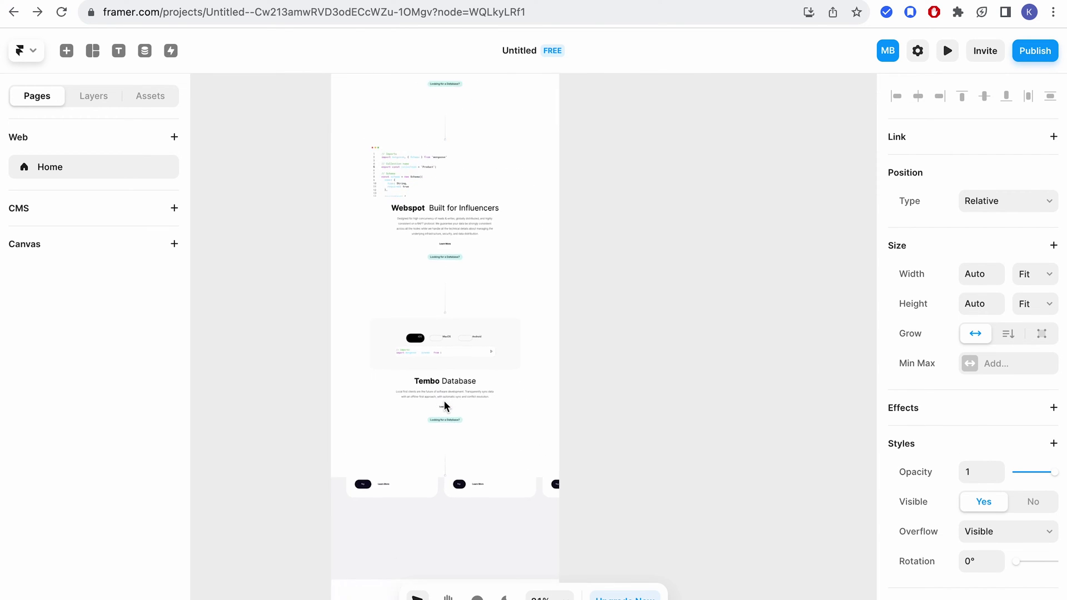
scroll(493, 260, up, 15)
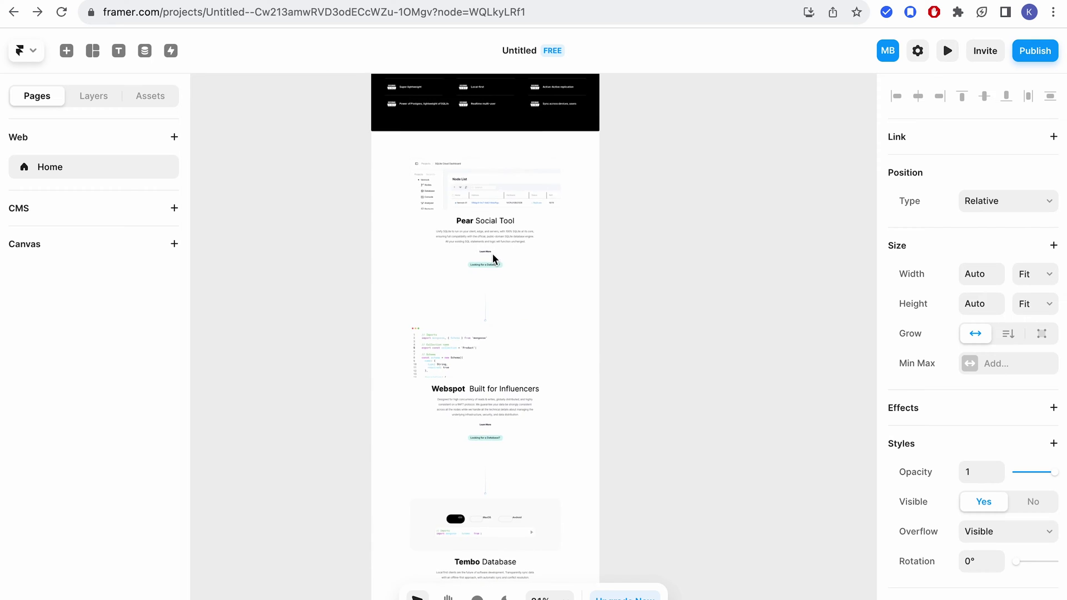
- Publish the Desktop page and open the live nuanced-areas-310731.framer.app site
click(412, 363)
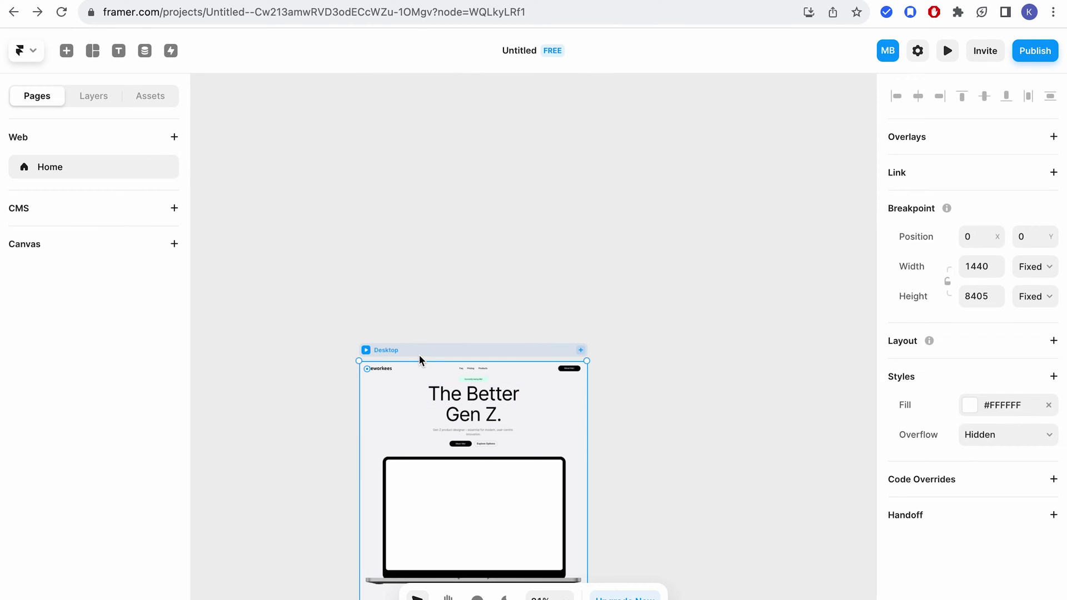
click(1018, 53)
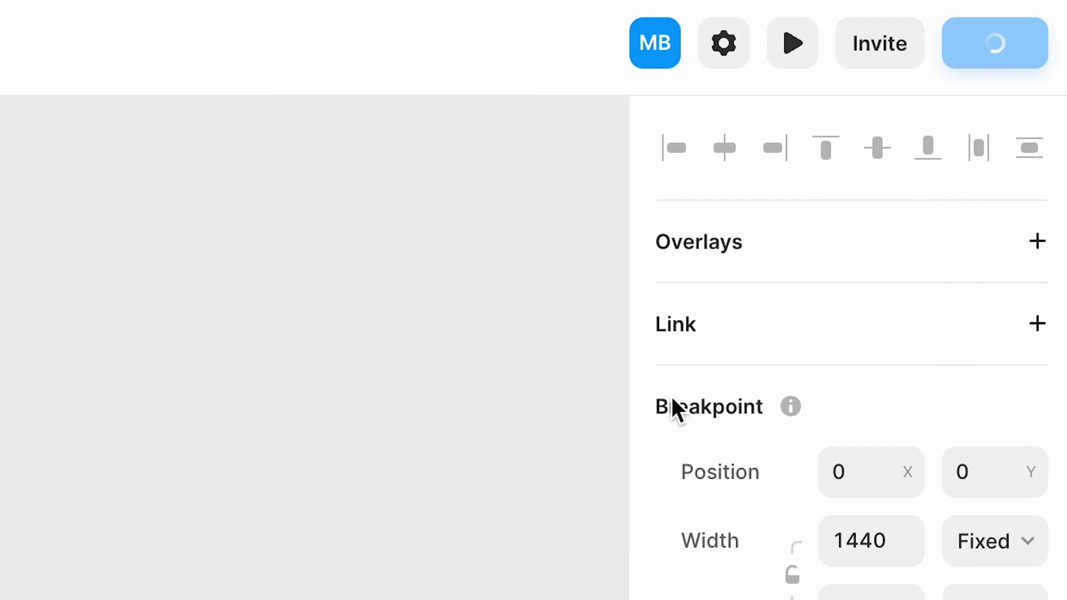
click(660, 187)
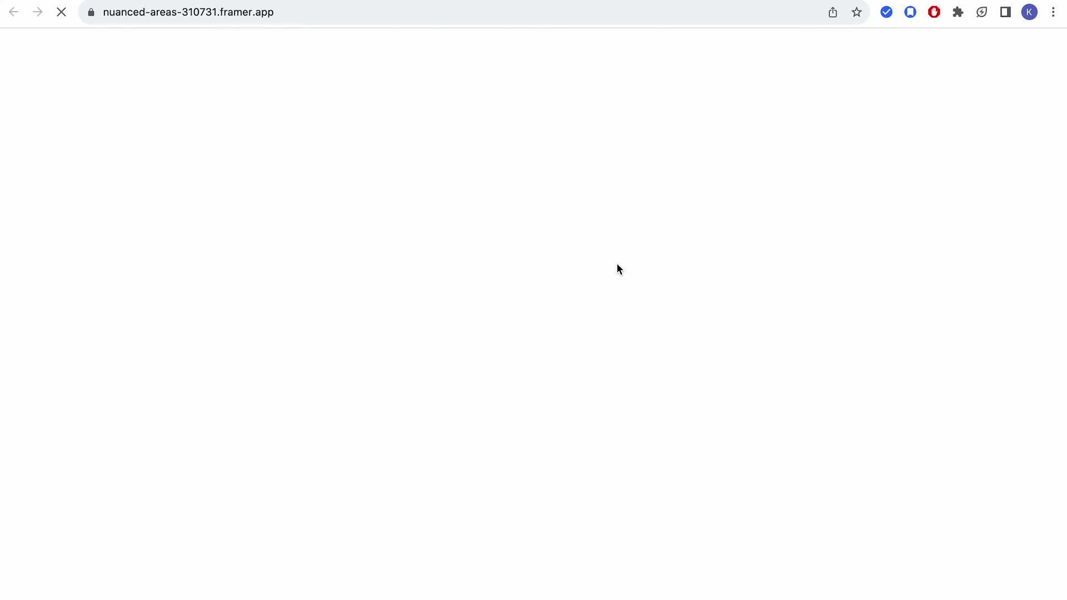
scroll(634, 386, down, 15)
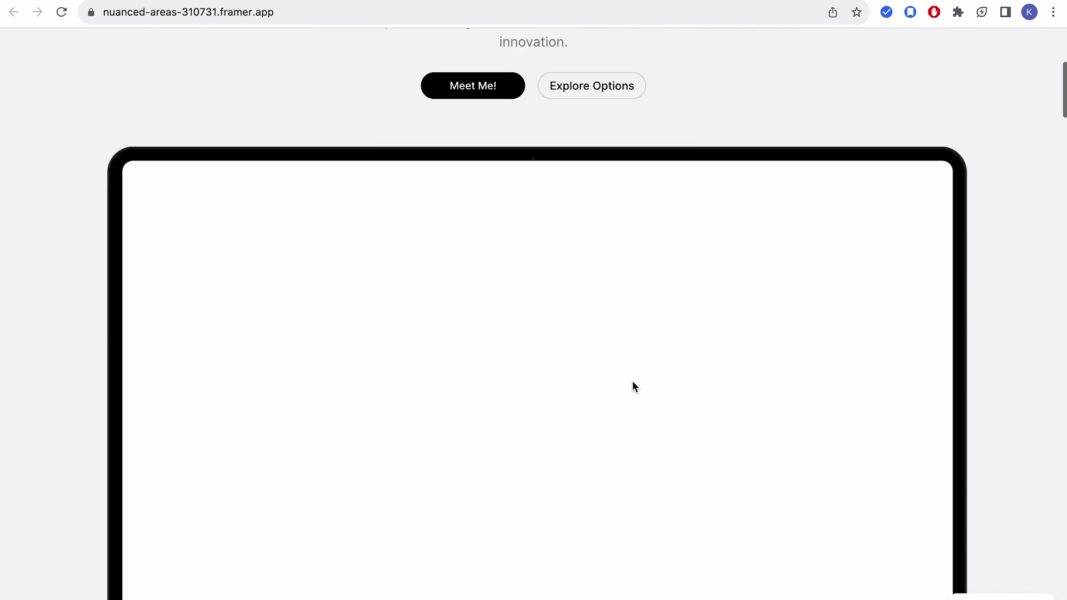
scroll(633, 382, down, 20)
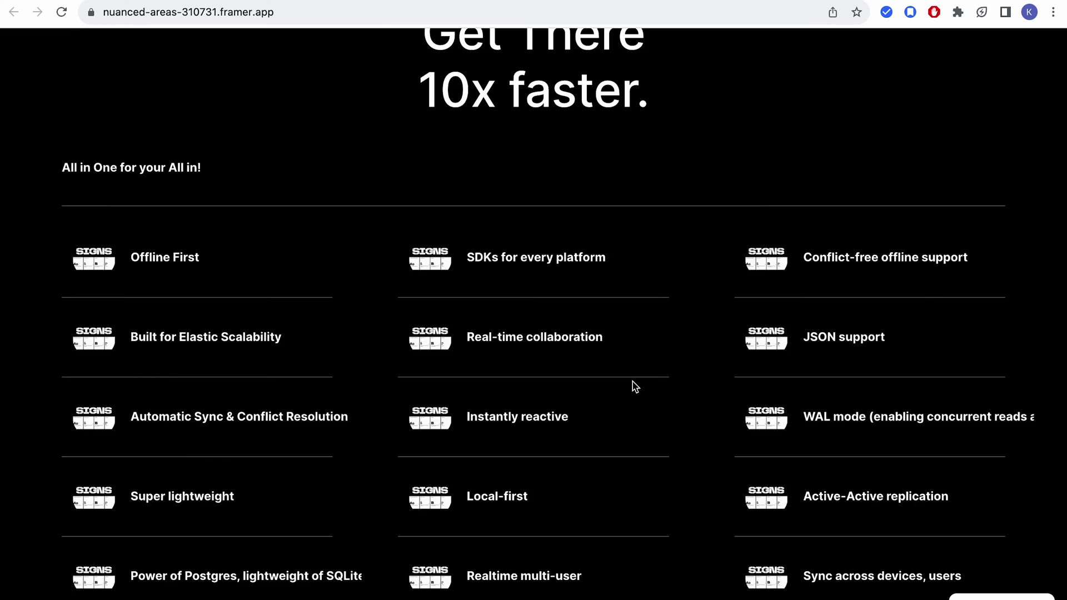
scroll(633, 382, down, 8)
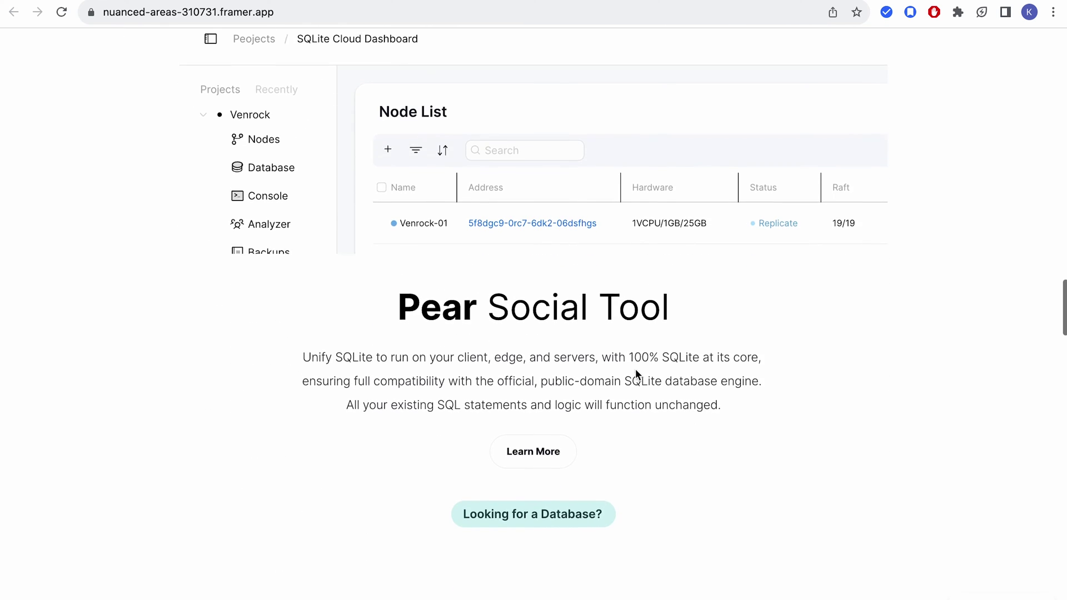
scroll(636, 370, down, 10)
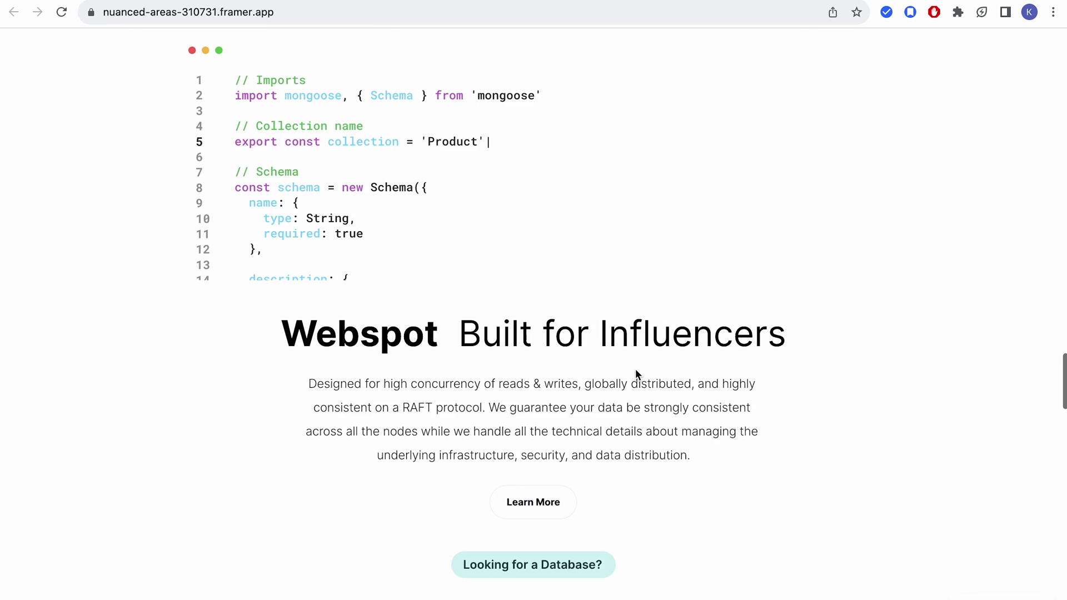
scroll(637, 369, down, 15)
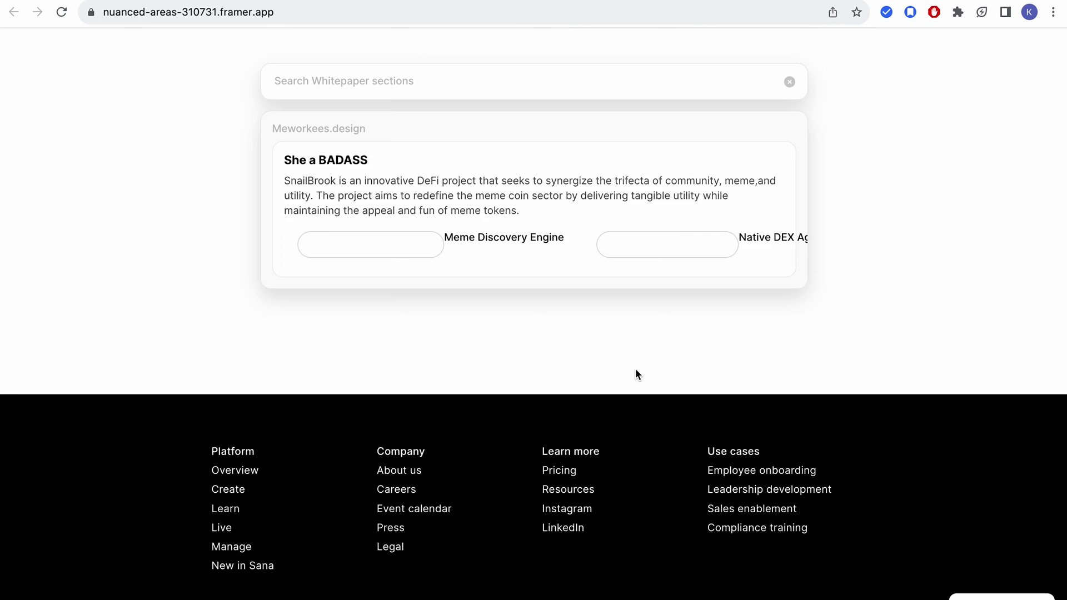
scroll(635, 369, up, 10)
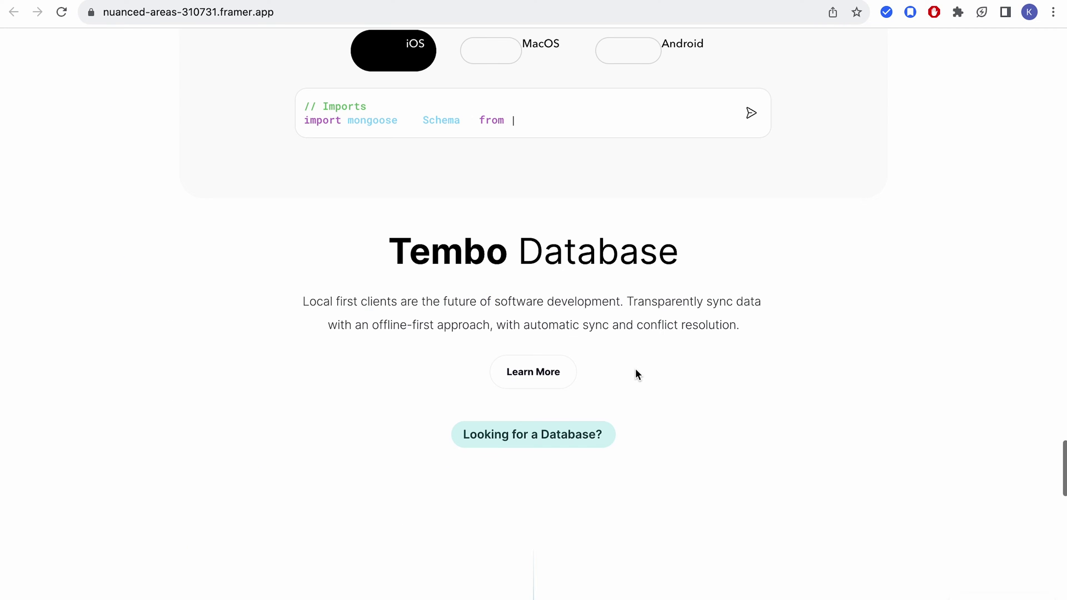
scroll(636, 369, down, 5)
scroll(543, 291, down, 3)
scroll(543, 291, up, 3)
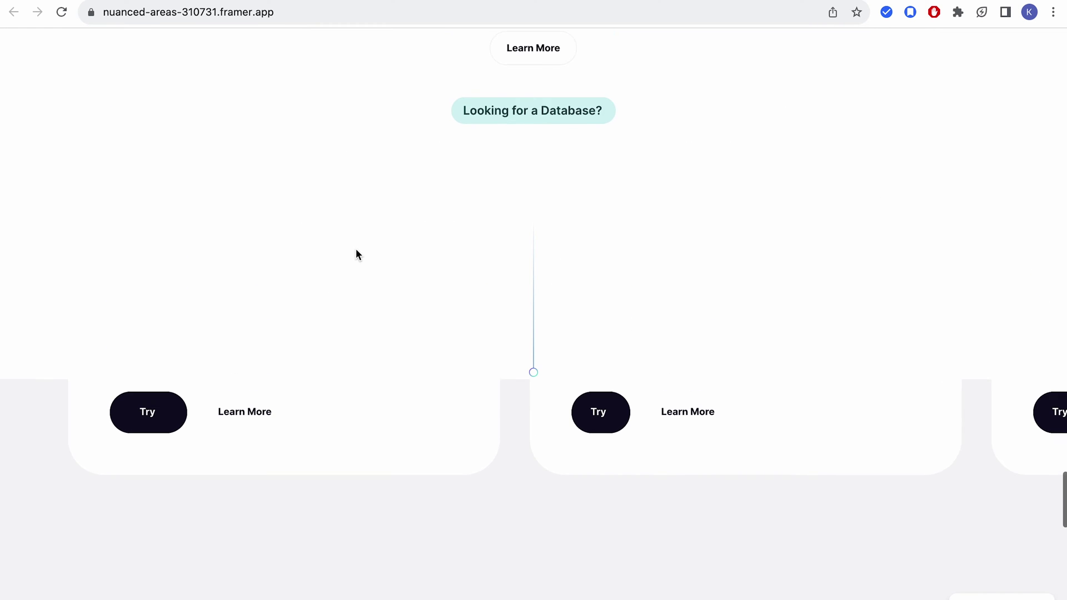
scroll(356, 255, down, 5)
scroll(356, 255, up, 20)
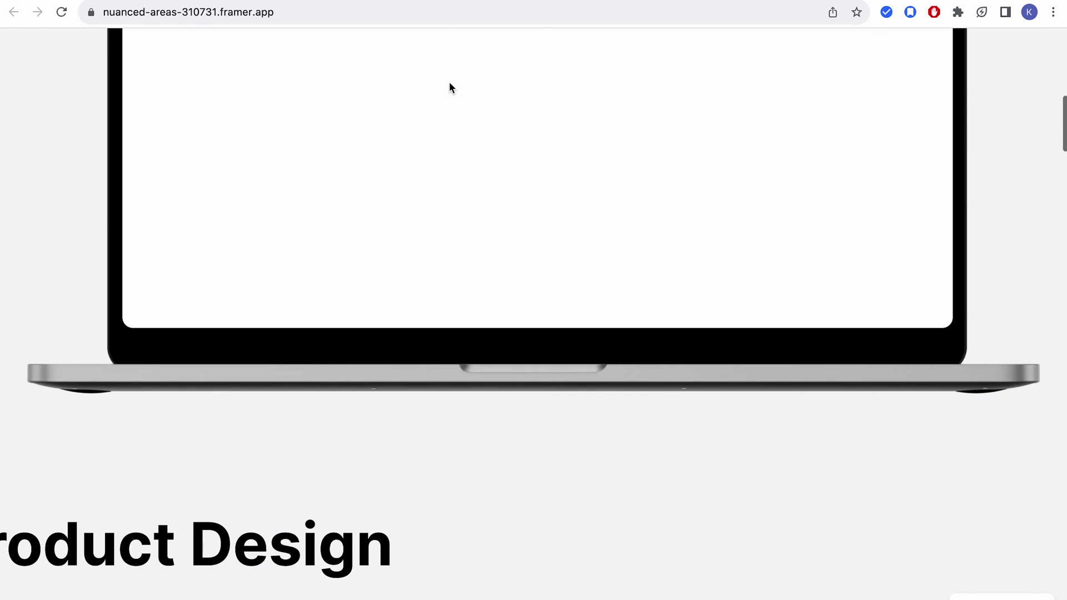
scroll(527, 293, up, 8)
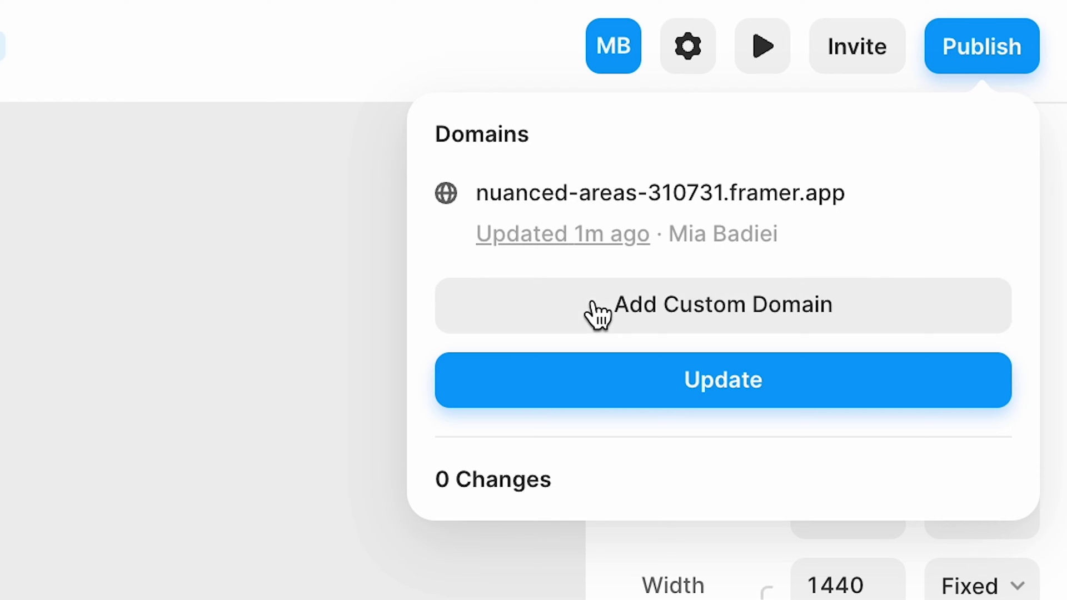
- Go from Add Custom Domain through Upgrade to the Plans page showing Mini, Basic and Pro
click(621, 316)
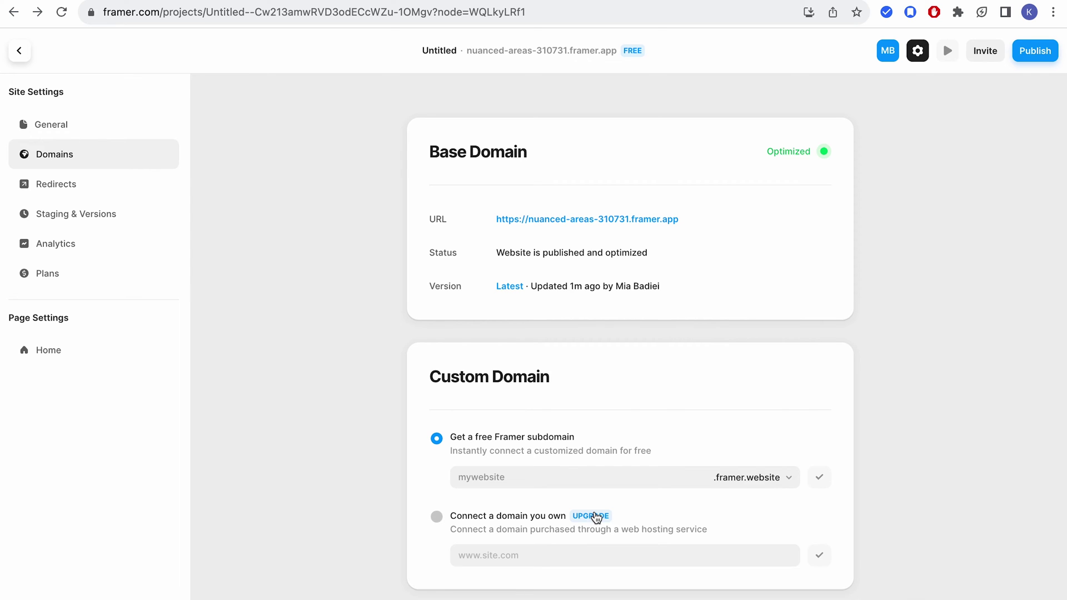
click(596, 517)
click(573, 359)
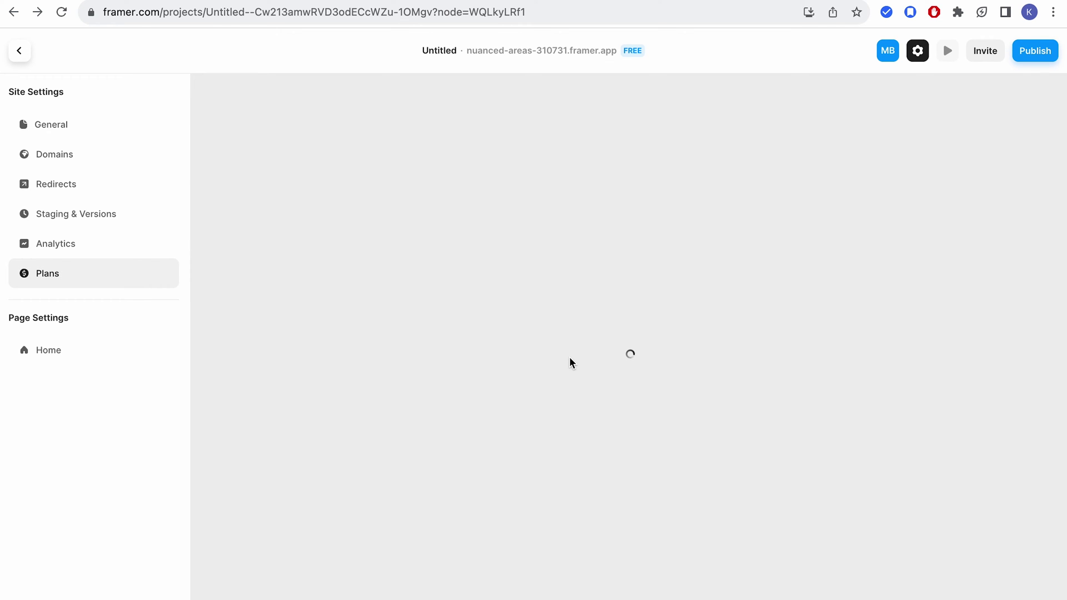
scroll(593, 373, down, 2)
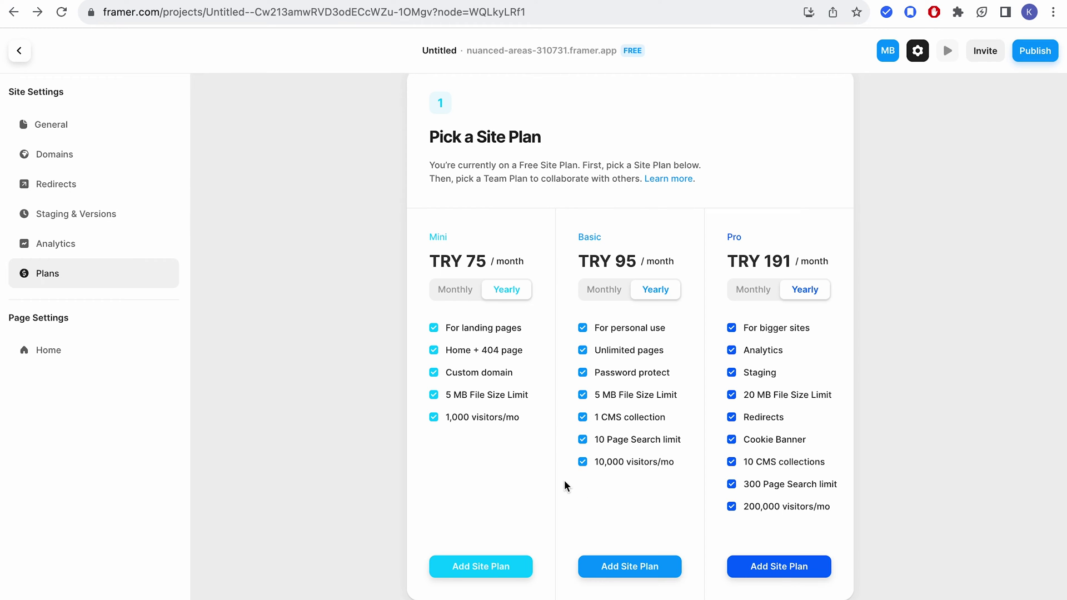
- Exit Site Settings and select, then deselect, the Desktop frame on the canvas
click(19, 51)
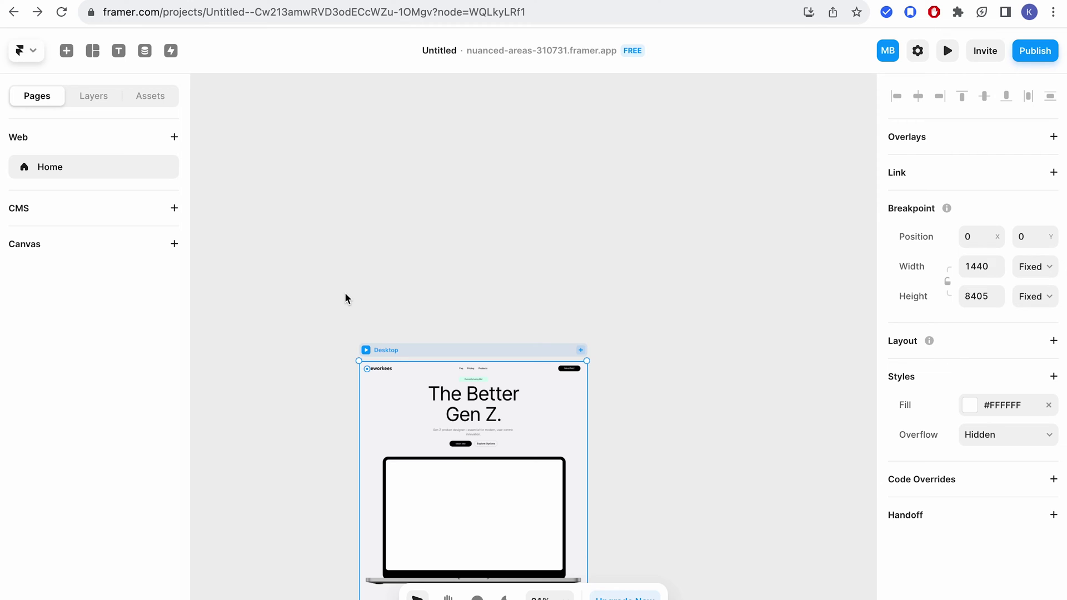
scroll(346, 298, down, 3)
scroll(345, 299, down, 1)
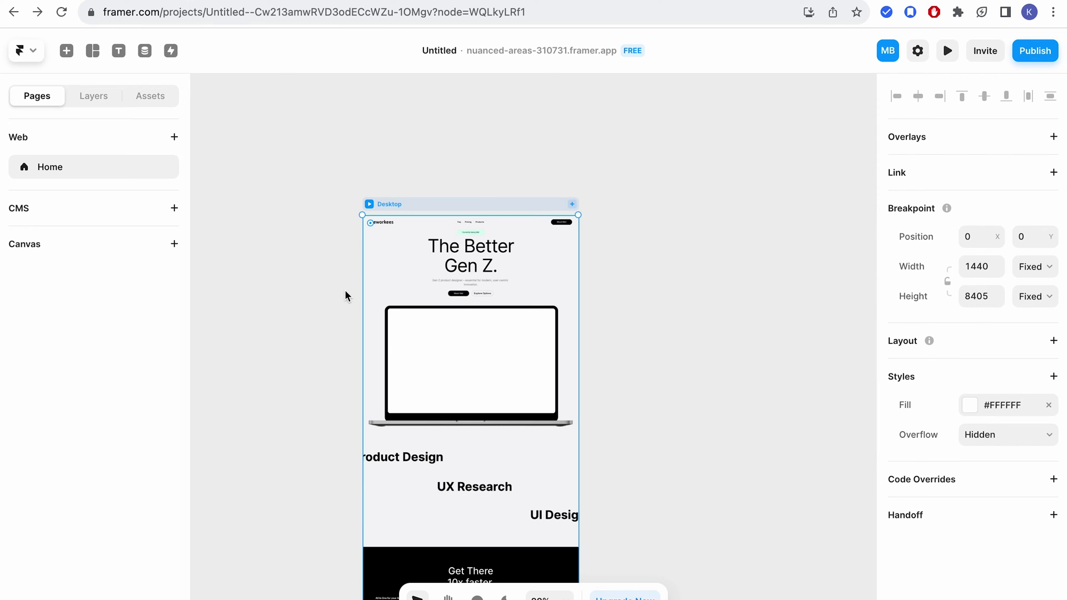
click(418, 140)
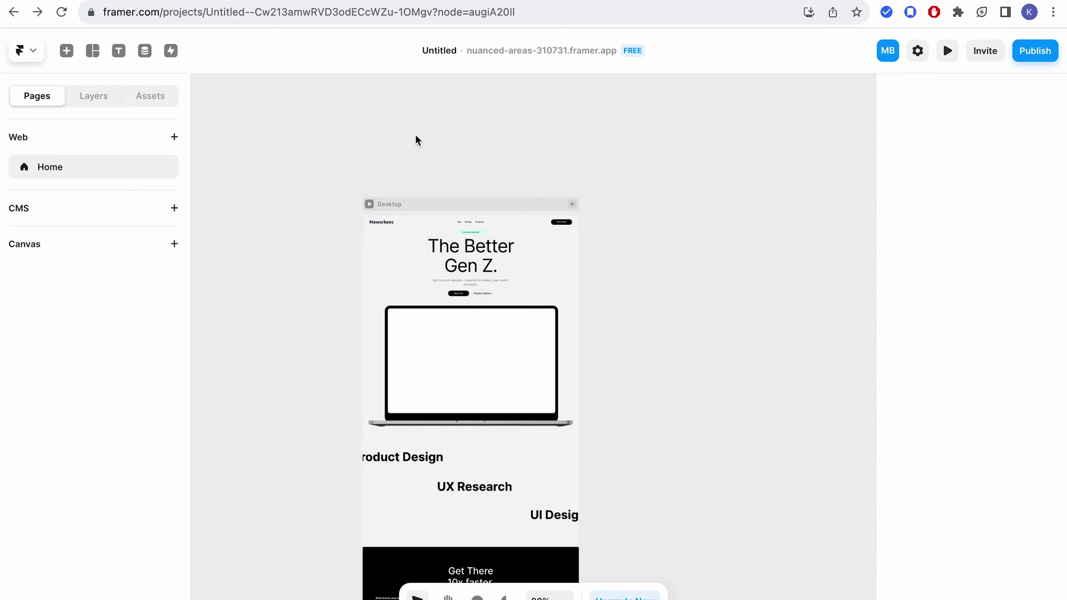
click(453, 202)
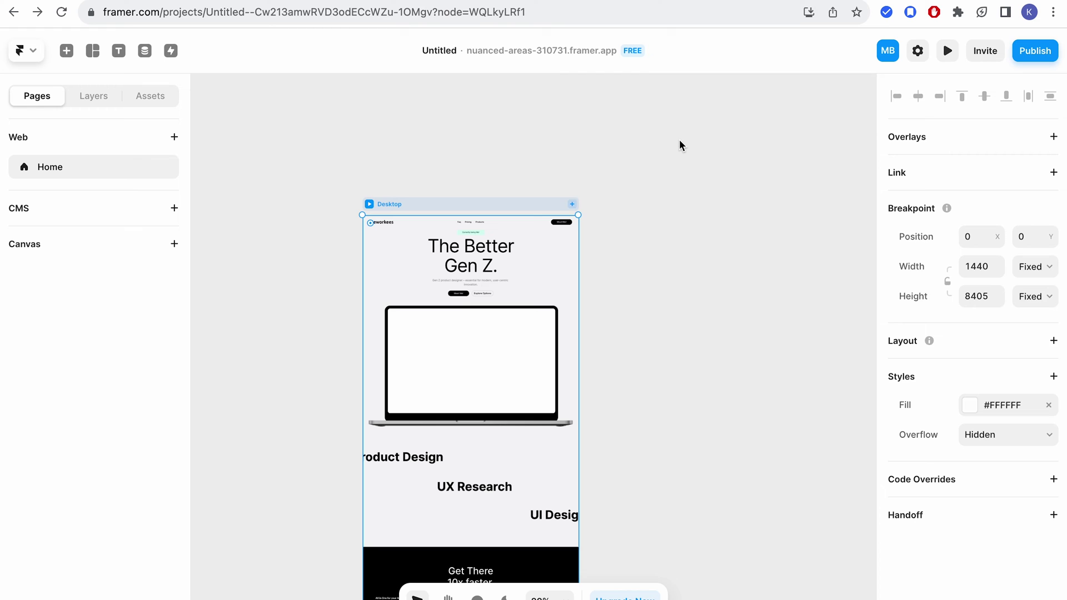
click(591, 209)
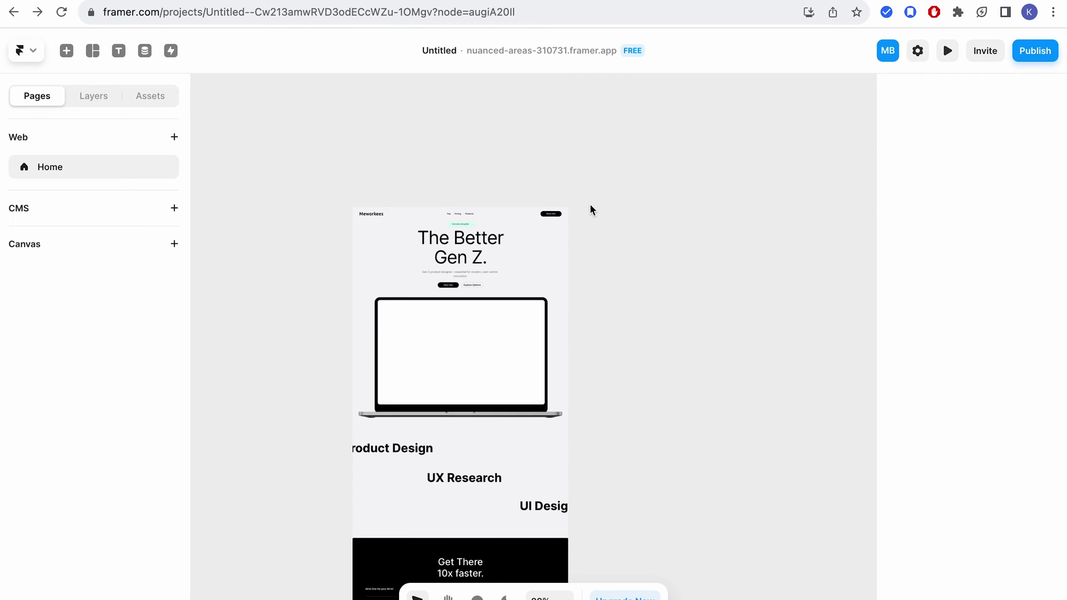
- Scroll through the imported landing page and switch to the framer.com/figma page
scroll(459, 369, down, 6)
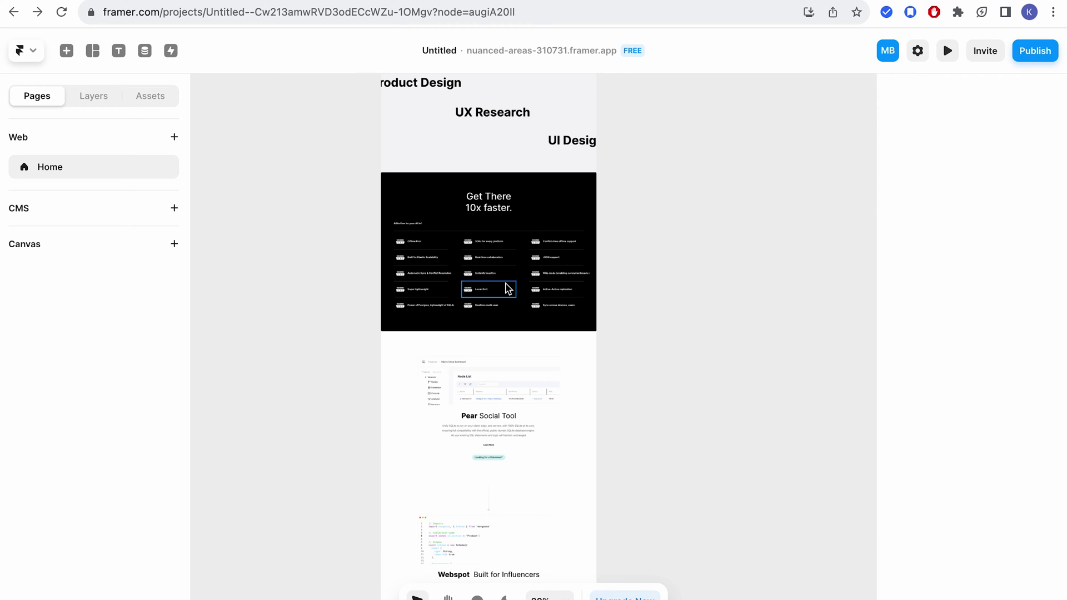
scroll(500, 360, down, 2)
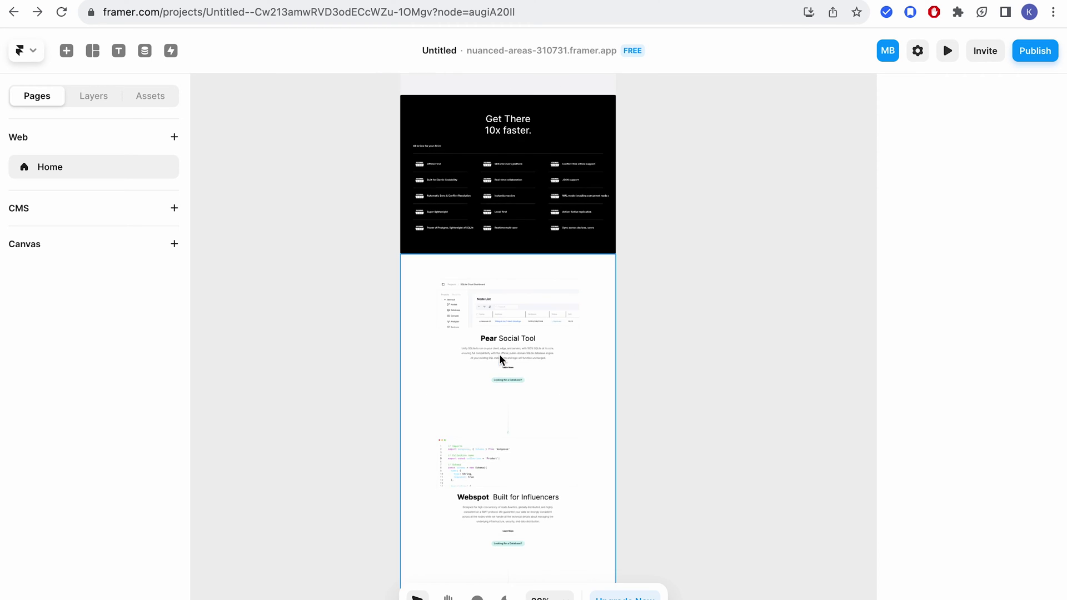
scroll(502, 360, down, 12)
scroll(502, 360, up, 15)
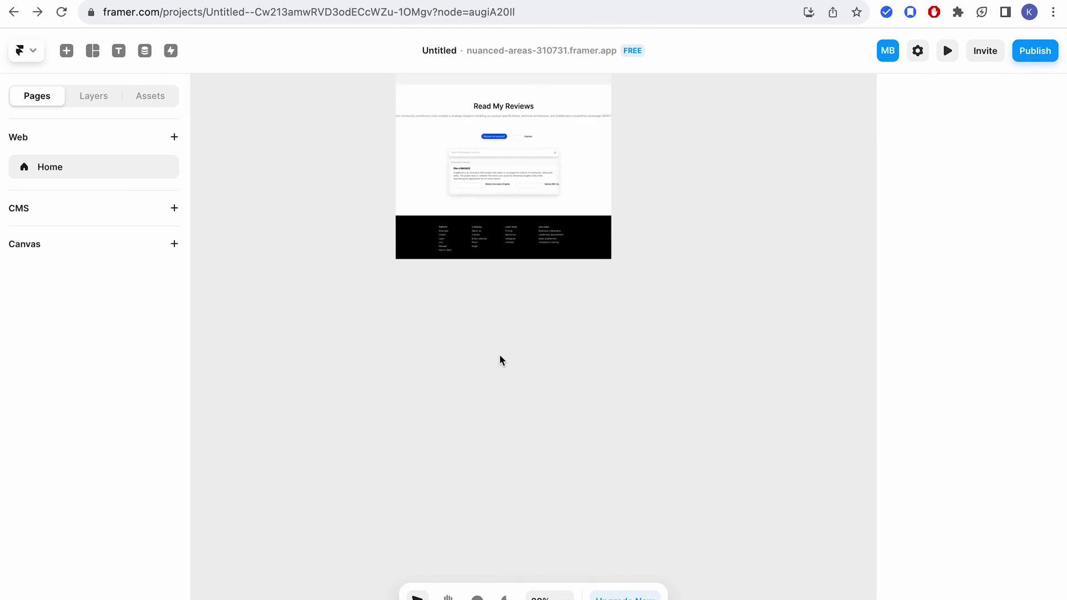
scroll(502, 360, up, 6)
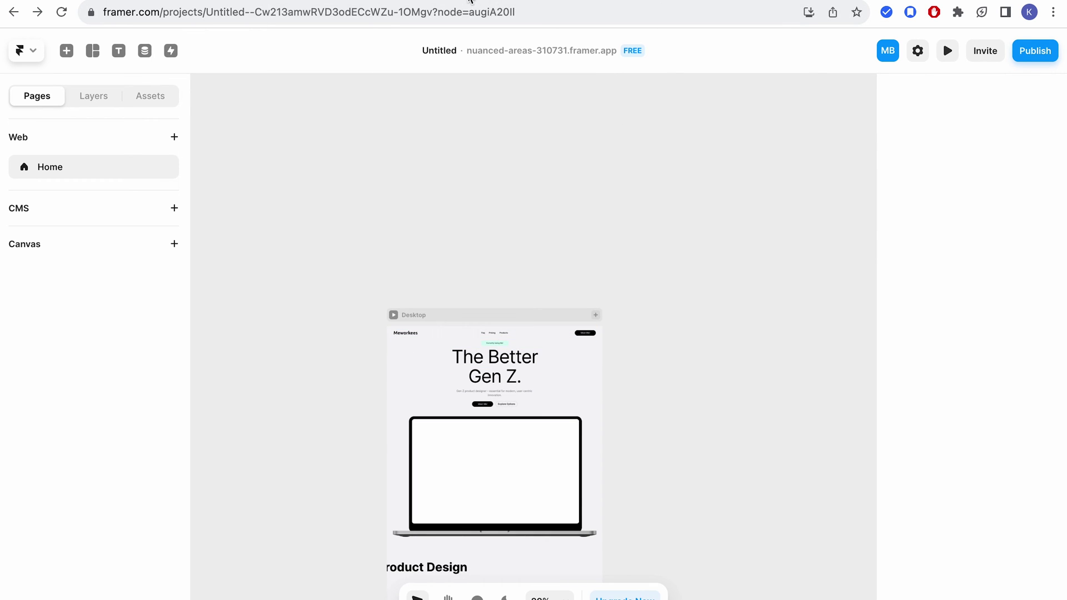
click(563, 1)
- Get through the App Tour and bring up the Framer AI prompt over the empty Desktop 1200 canvas
scroll(498, 261, up, 3)
scroll(498, 261, down, 15)
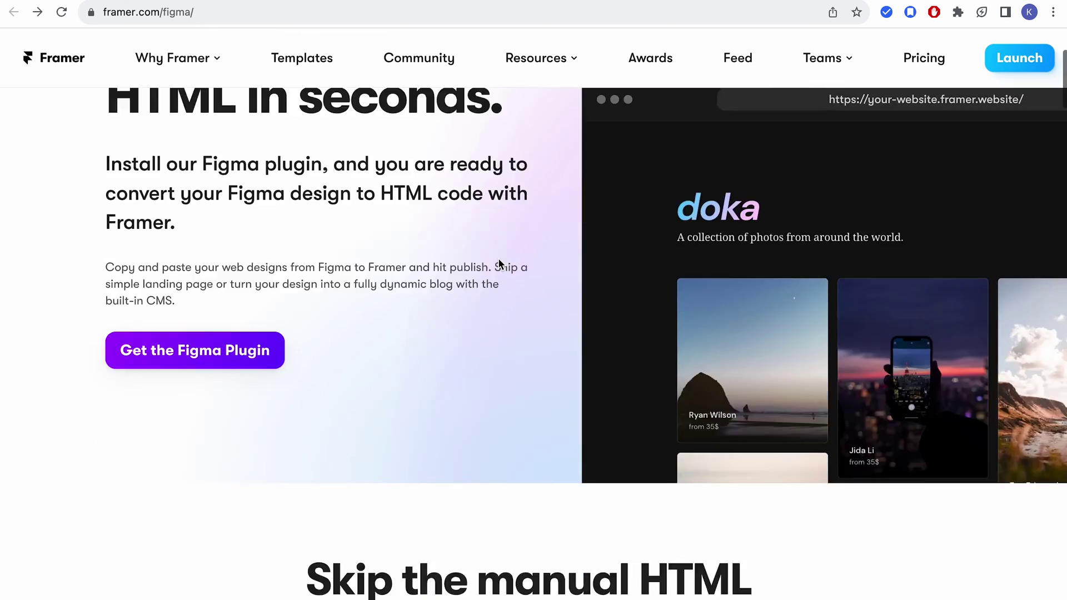
scroll(497, 259, down, 15)
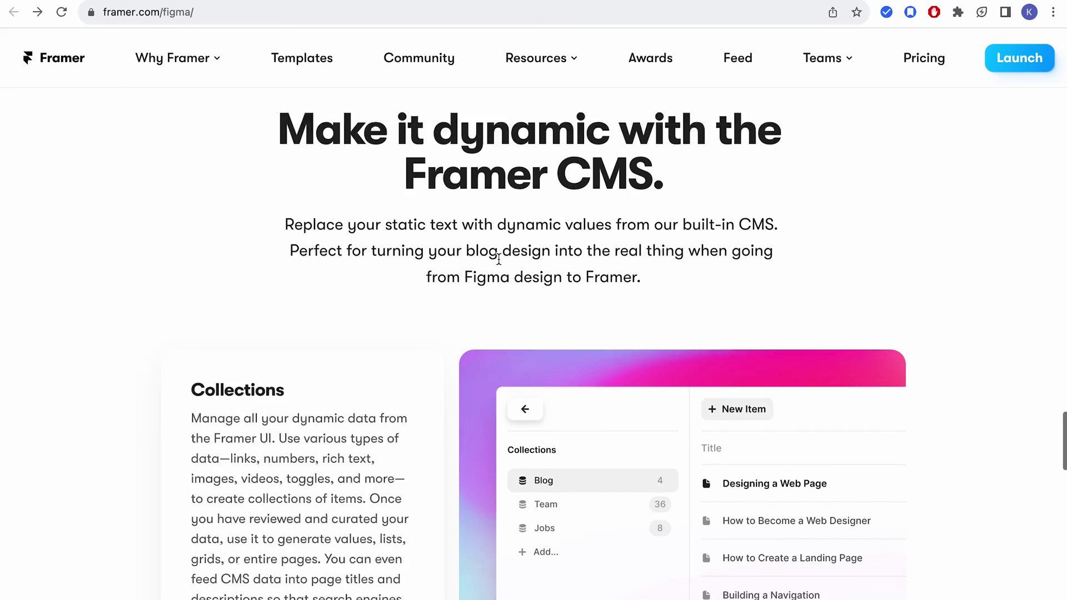
scroll(485, 409, down, 8)
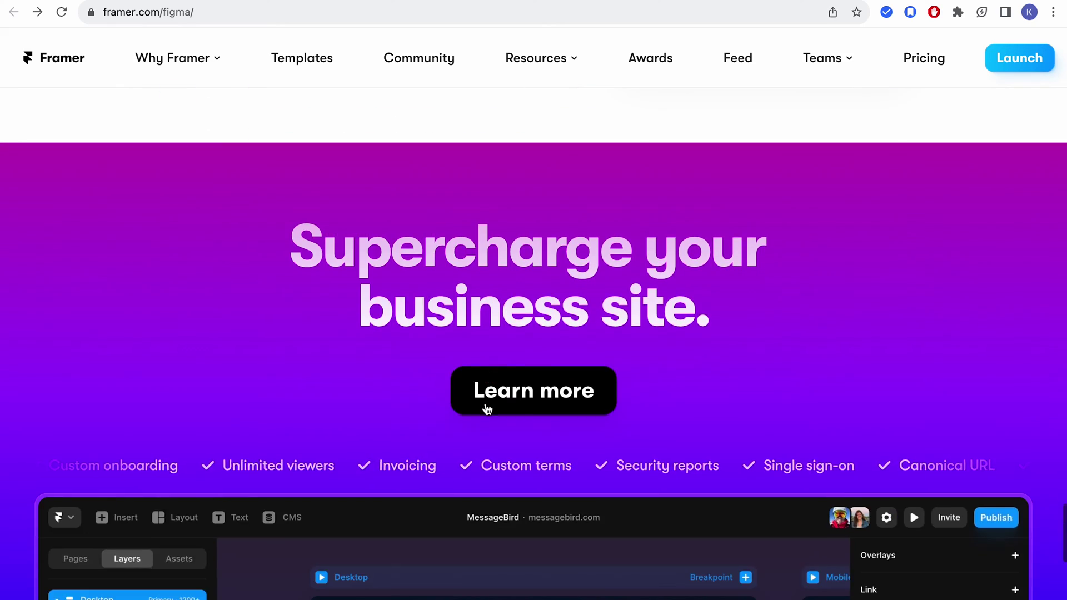
scroll(487, 409, up, 13)
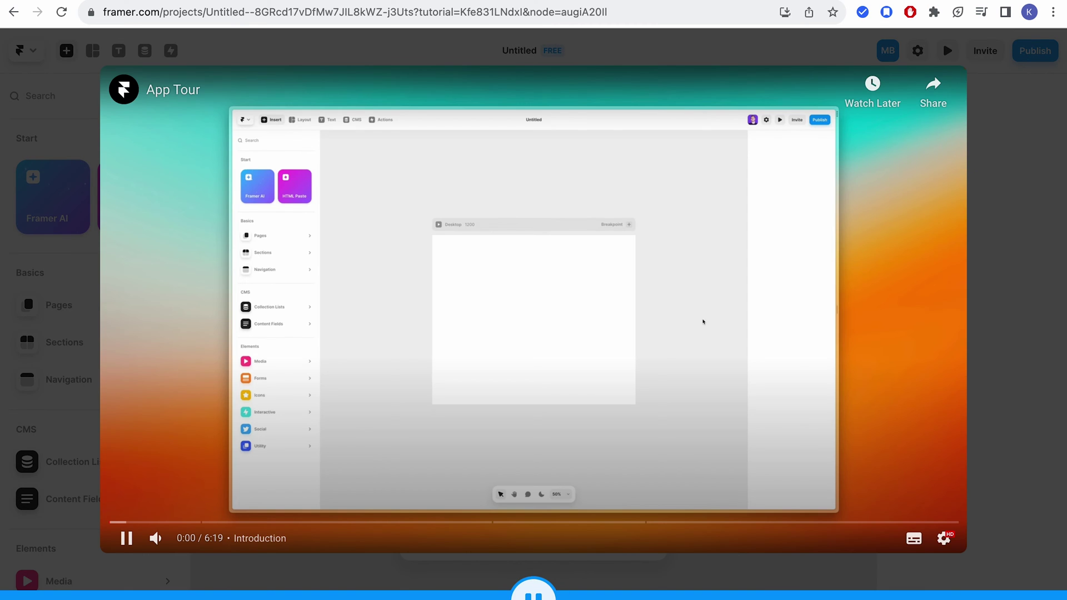
click(789, 563)
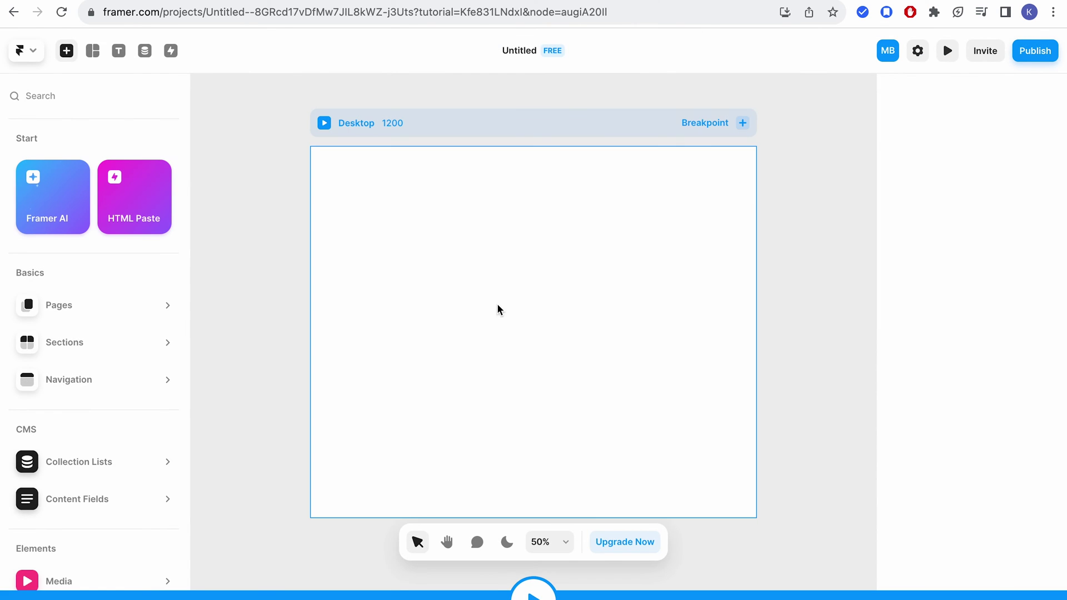
click(62, 214)
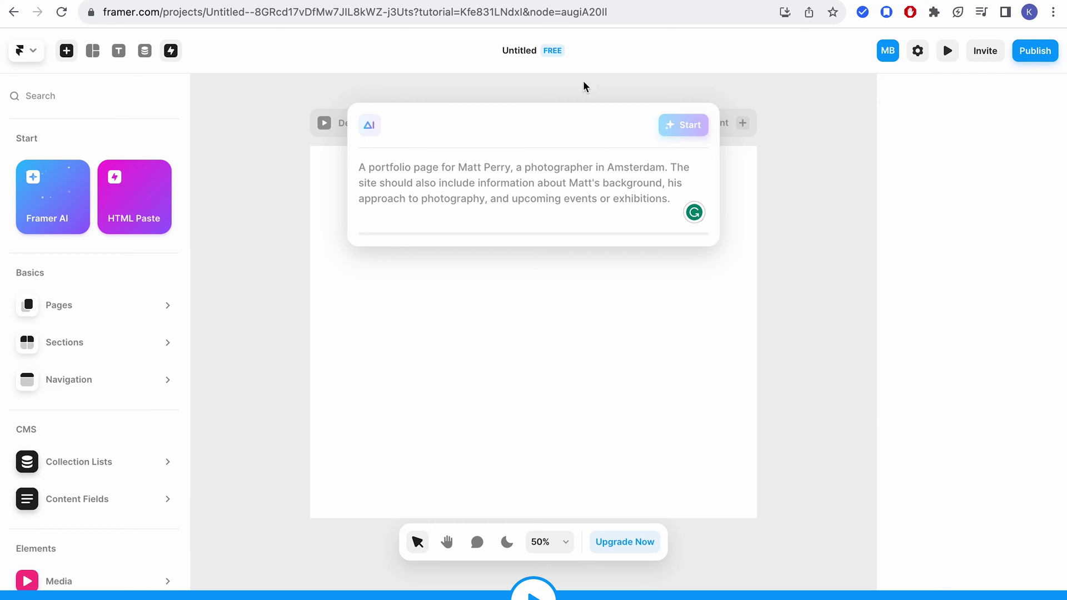
- Open chat.openai.com in a new tab and review ChatGPT's 13-section Framer AI portfolio outline
key(super+t)
text(chat.openai.com)
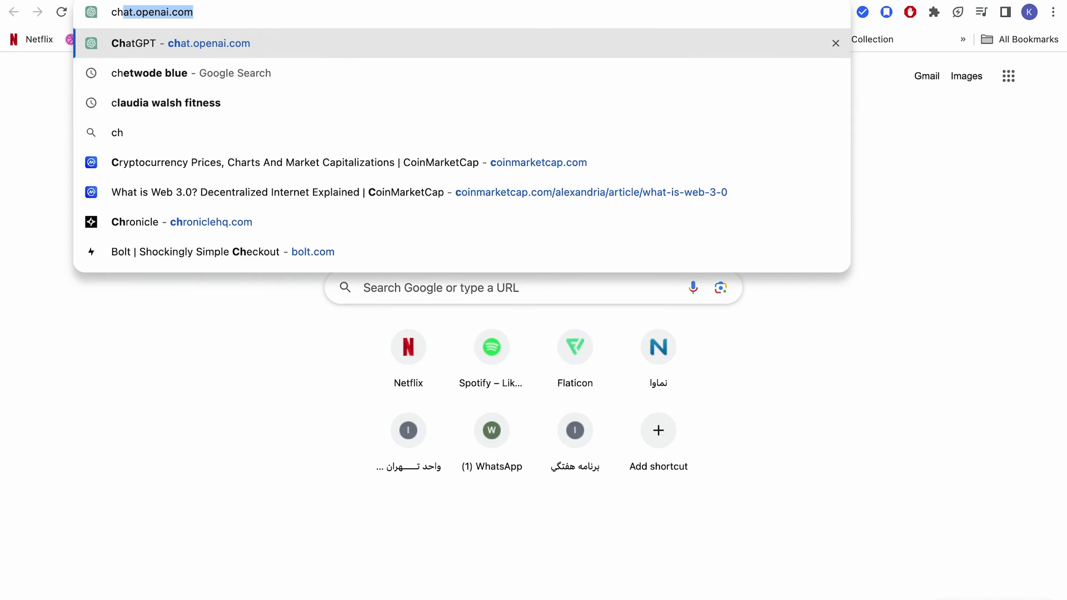
key(Return)
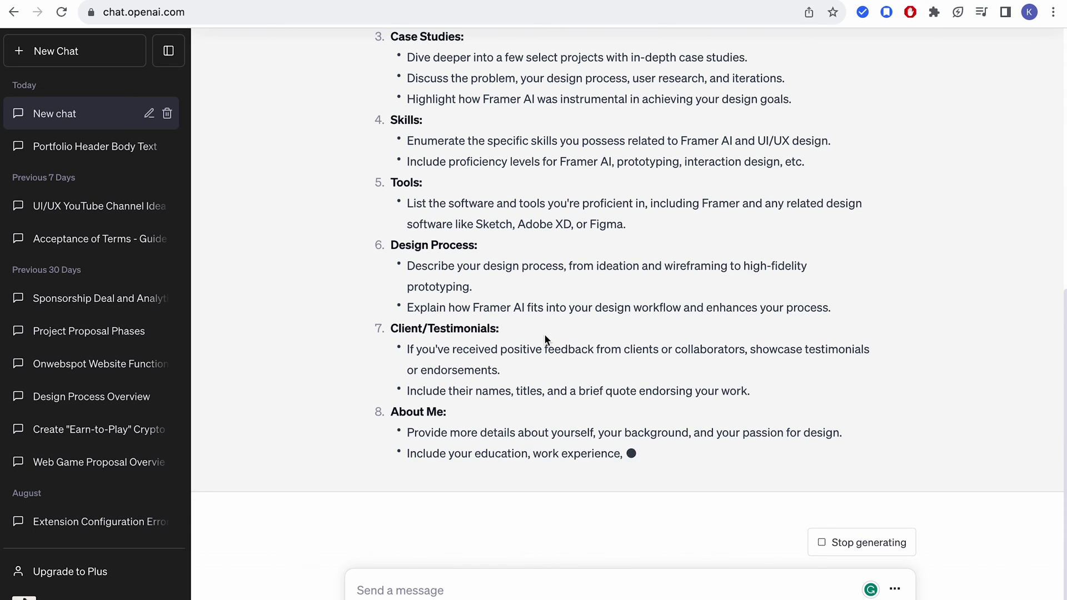
scroll(545, 333, up, 8)
scroll(545, 333, down, 10)
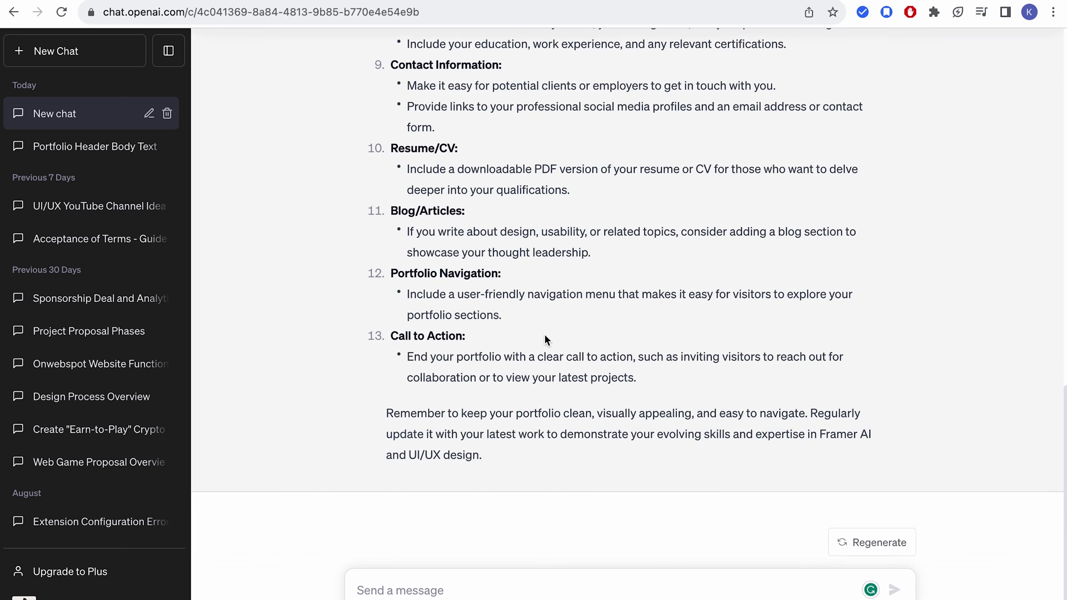
scroll(544, 335, up, 15)
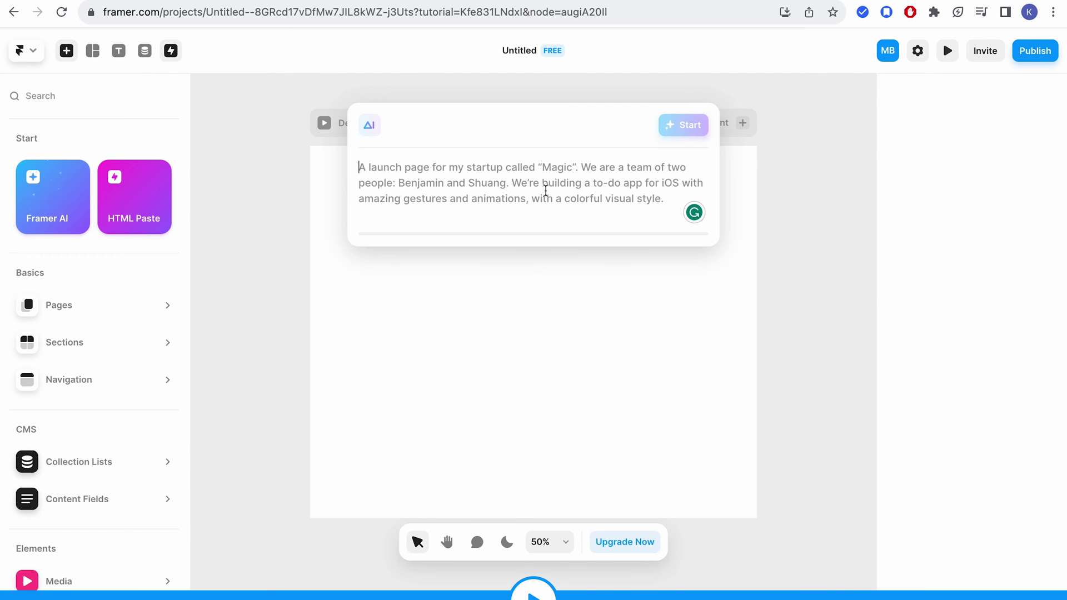
- Paste the ChatGPT portfolio text into the Framer AI prompt and start generation
key(ctrl+v)
click(690, 126)
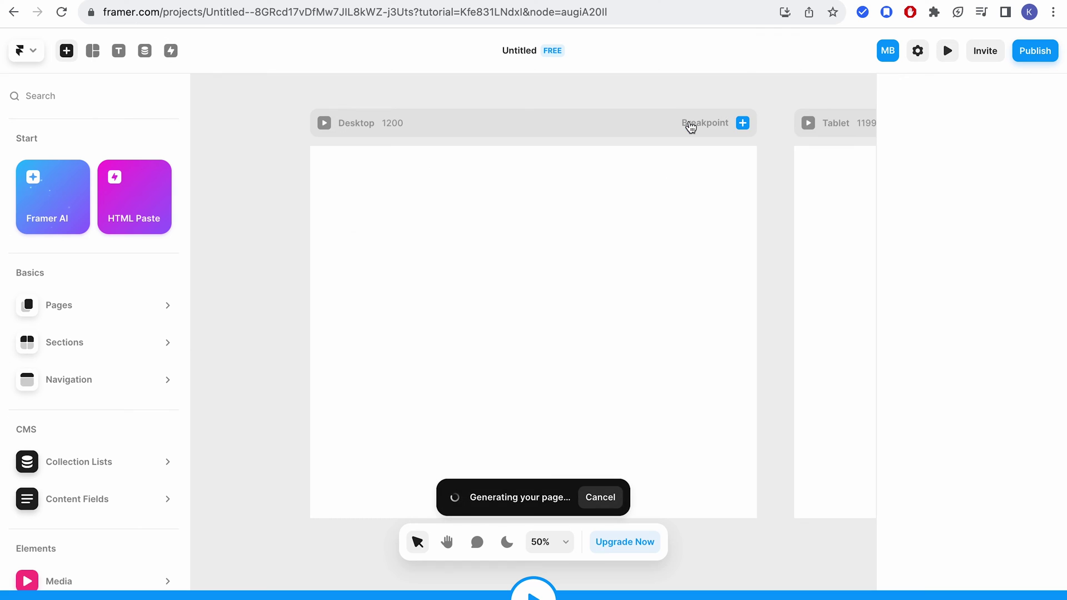
scroll(385, 247, up, 2)
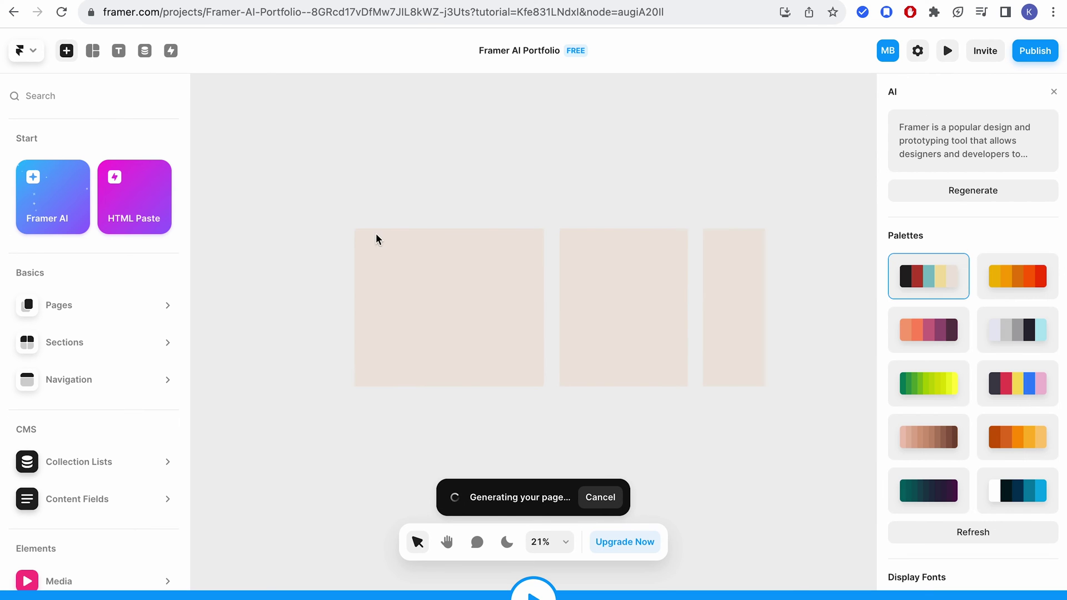
- Select the Desktop frame and review the FRAMERFOLIO page as it generates across breakpoints
click(376, 238)
right_click(358, 214)
click(516, 149)
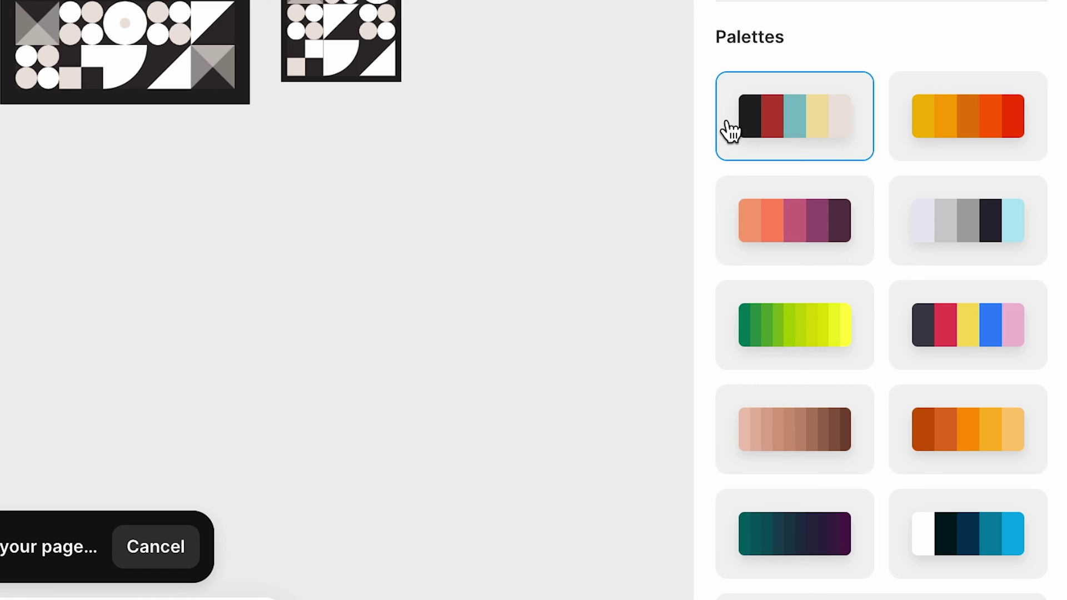
scroll(936, 340, down, 6)
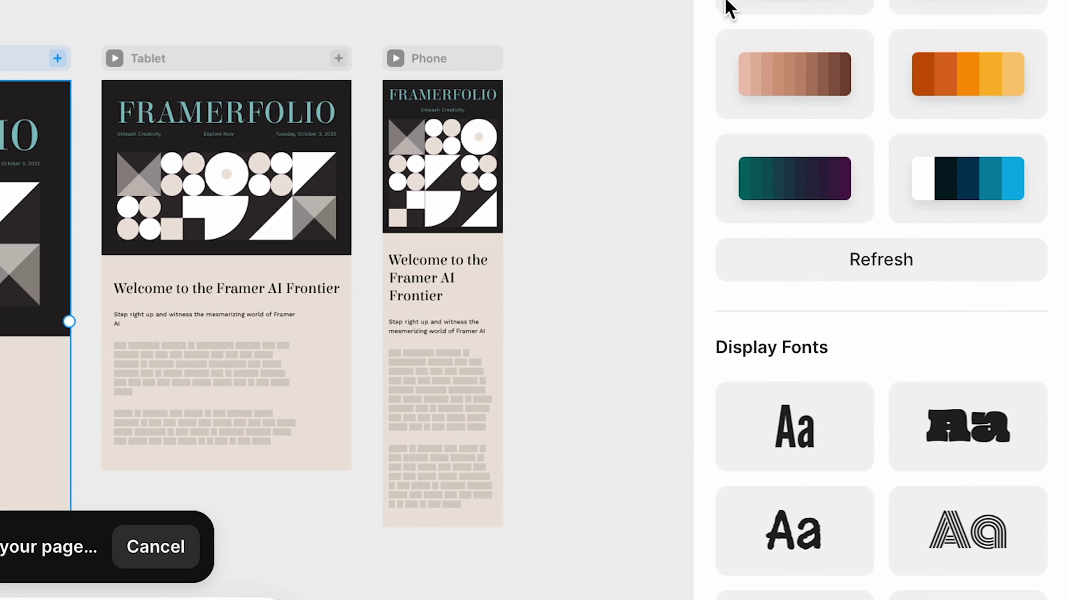
scroll(717, 394, down, 8)
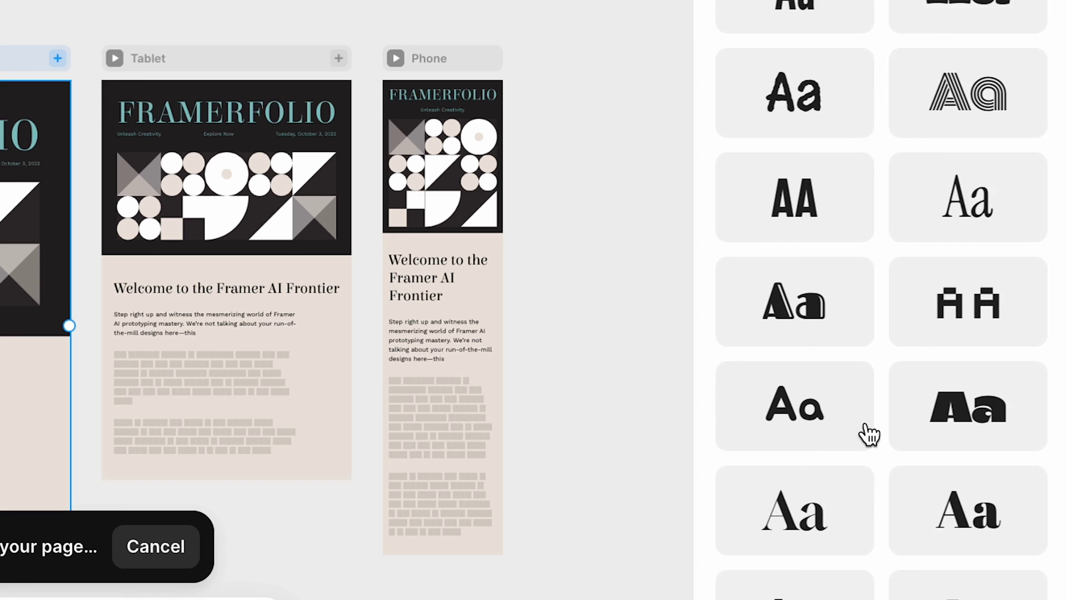
scroll(865, 423, down, 5)
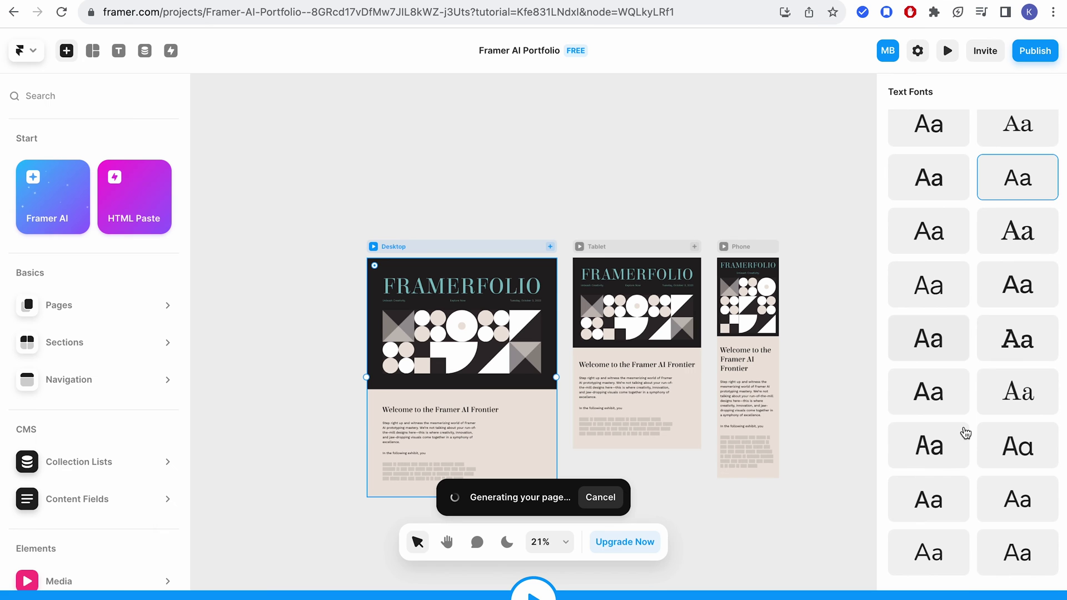
scroll(966, 433, up, 15)
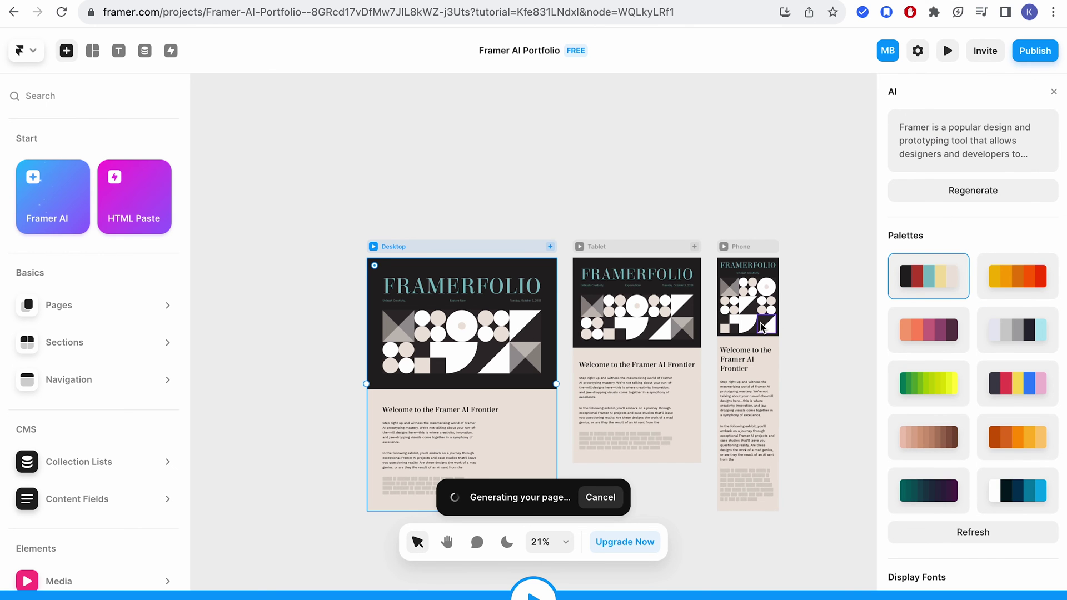
- Scroll the canvas to inspect The Masterpieces and A Glimpse into Brilliance sections on Desktop, Tablet and Phone
scroll(764, 311, down, 3)
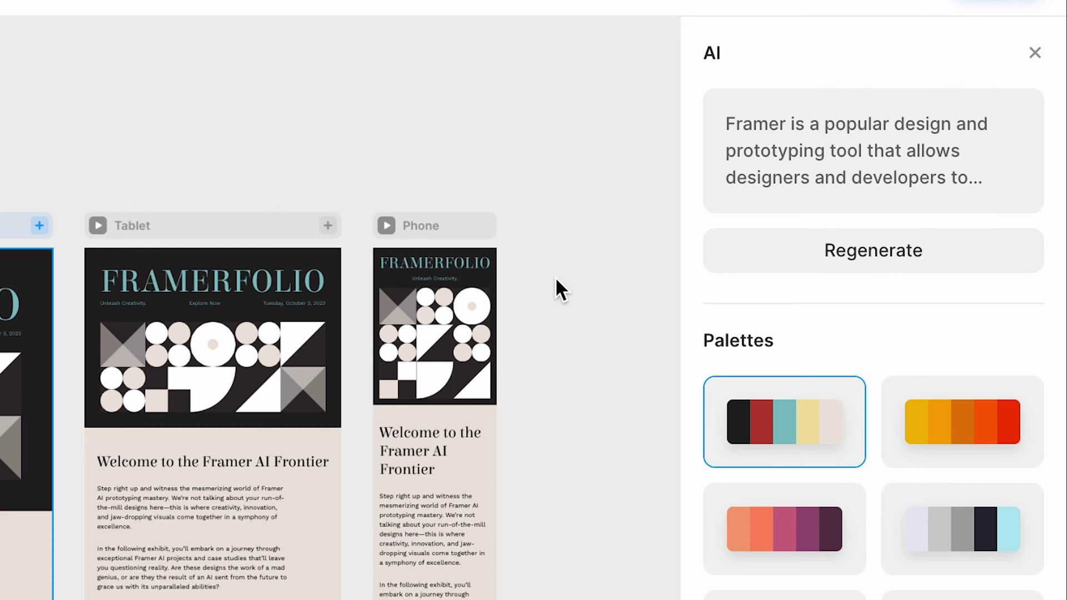
scroll(155, 150, down, 5)
scroll(156, 150, right, 4)
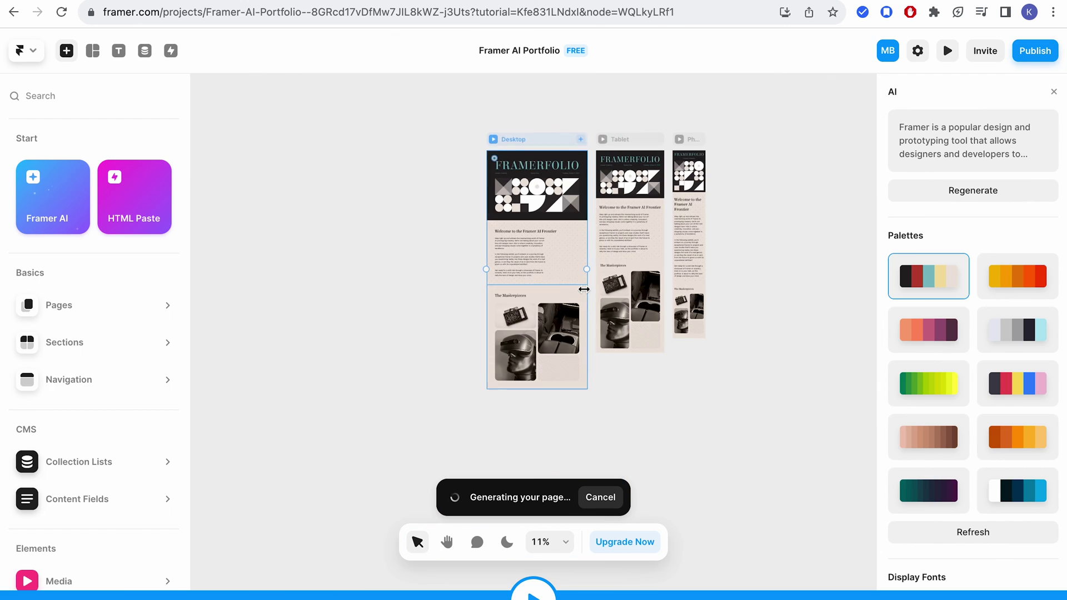
scroll(581, 288, up, 3)
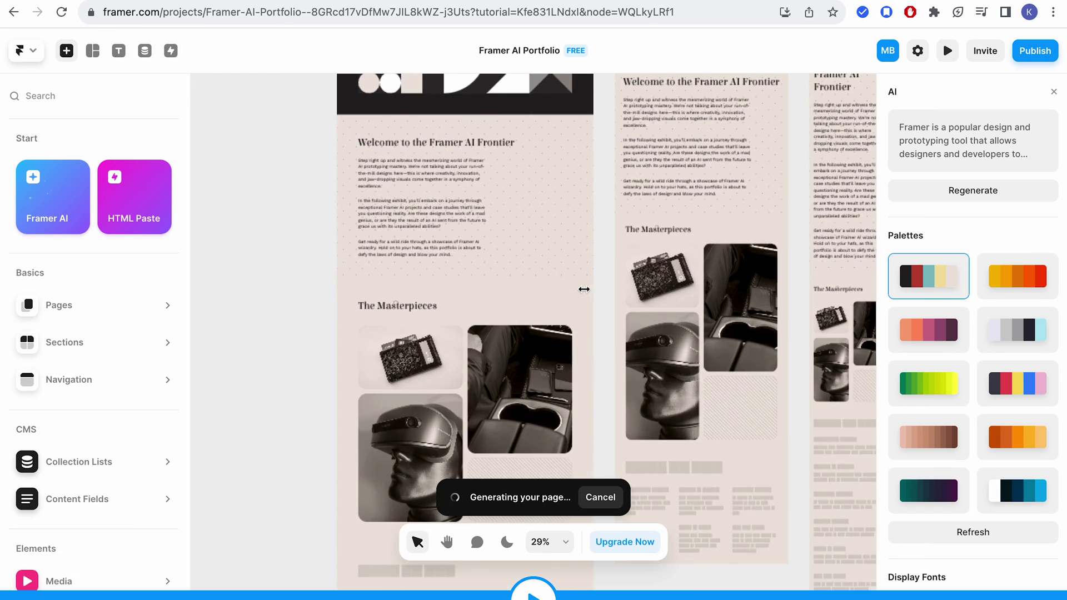
scroll(585, 294, down, 5)
scroll(584, 294, up, 4)
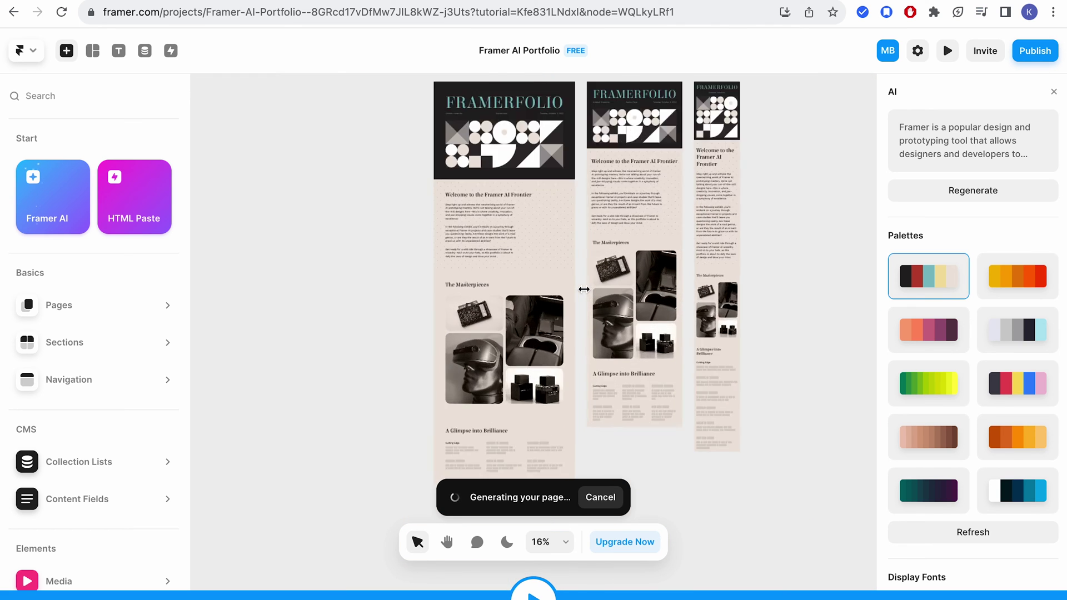
scroll(585, 294, up, 1)
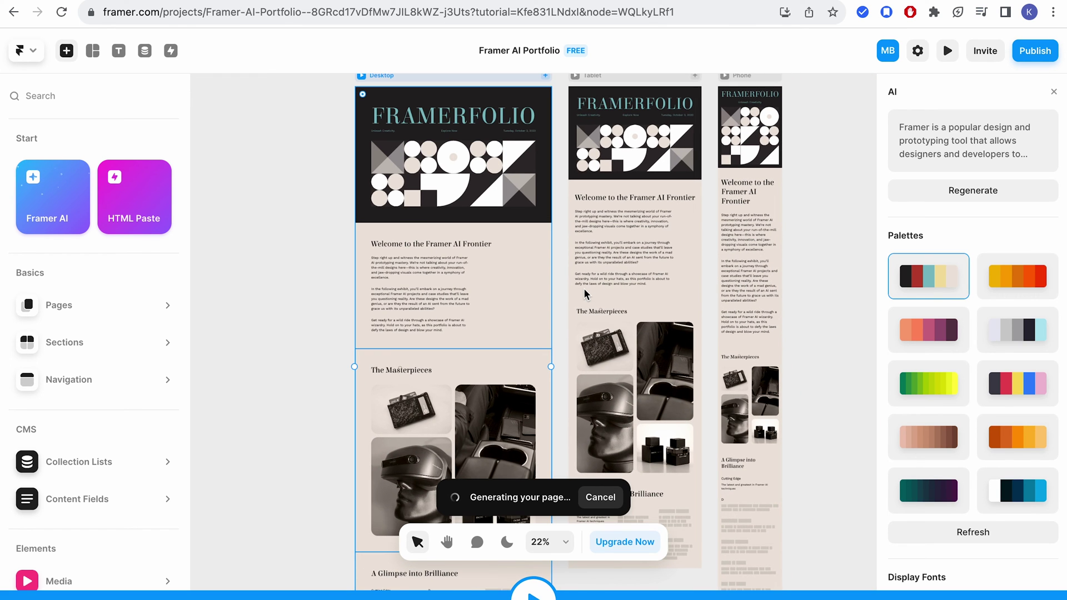
scroll(584, 293, down, 4)
scroll(855, 317, up, 2)
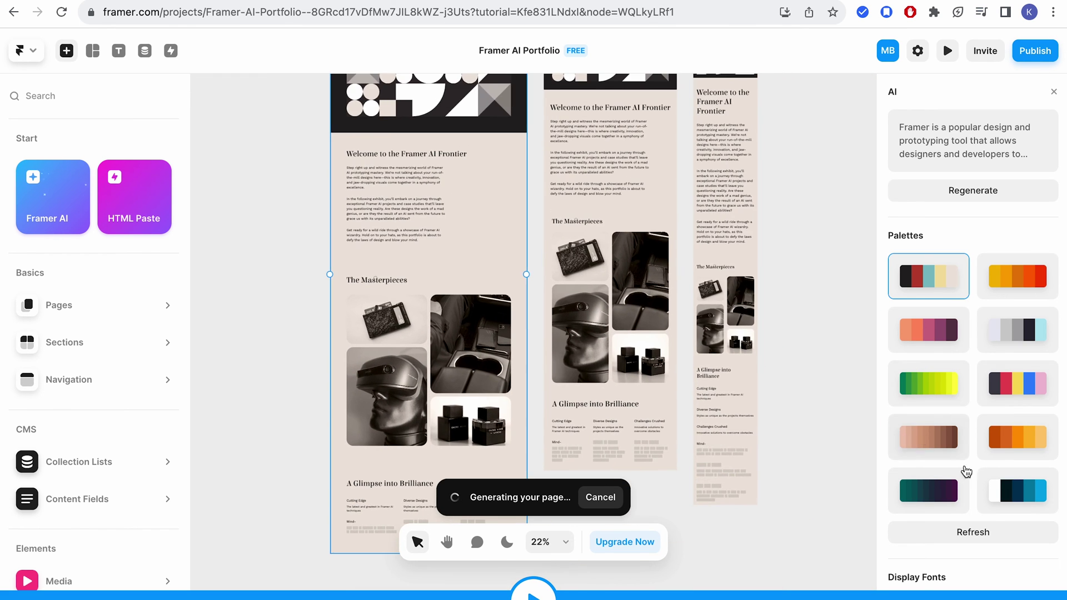
- Try the white, navy and blue palette, then refresh for new palette sets
click(1009, 496)
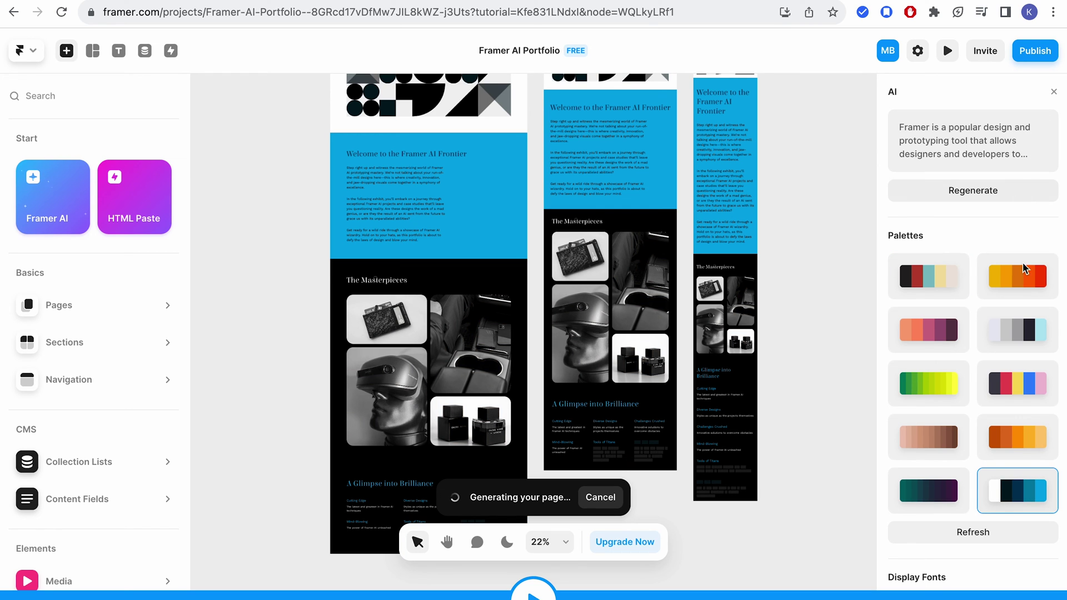
click(998, 533)
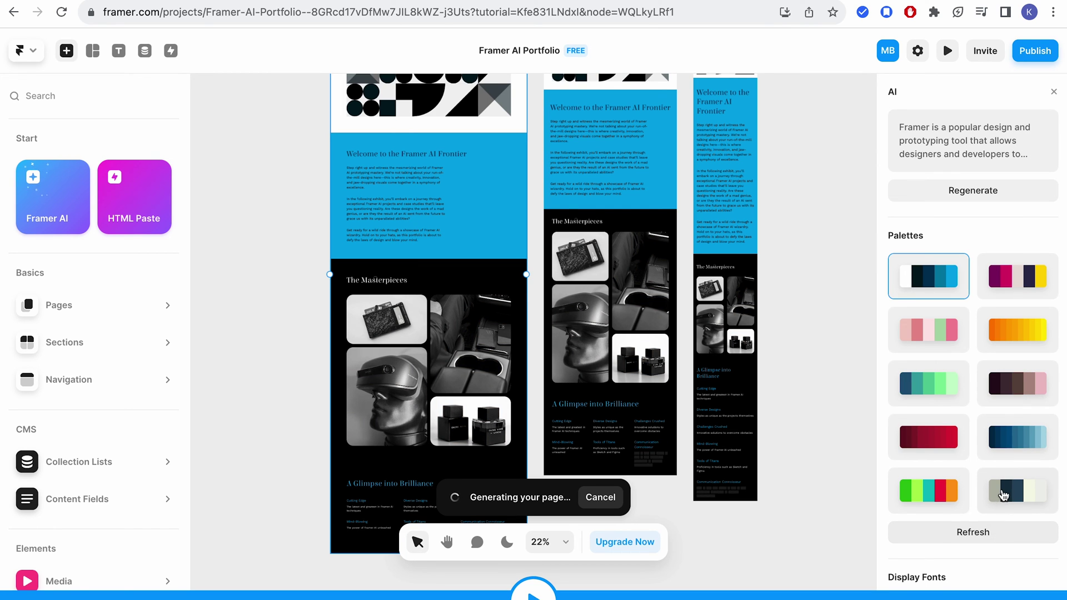
click(946, 534)
click(946, 534)
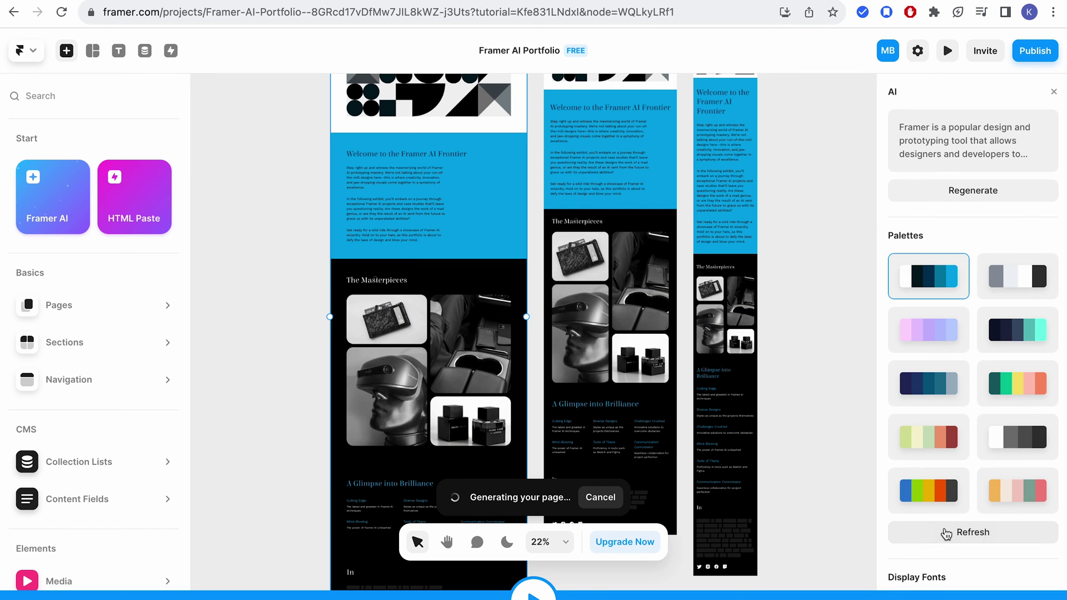
- Apply the grey palette and review the recoloured portfolio page
click(1004, 289)
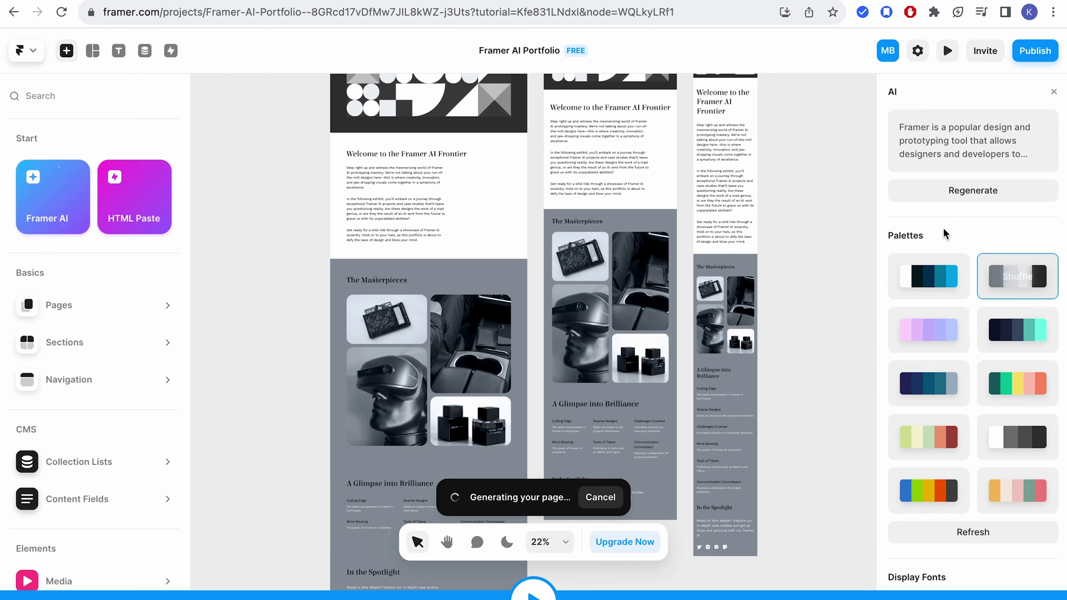
click(965, 188)
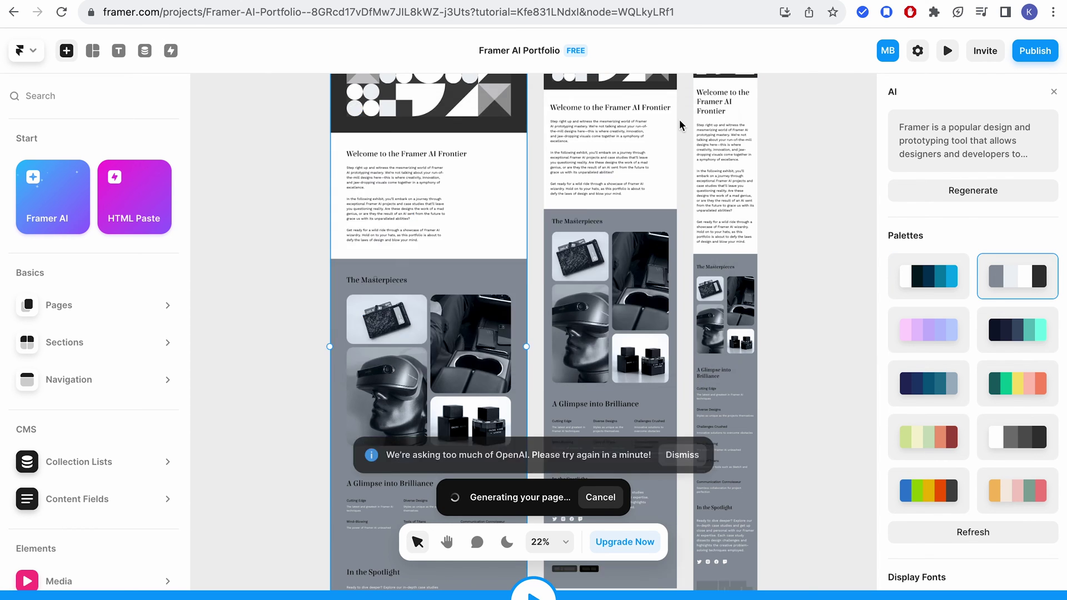
scroll(633, 202, up, 5)
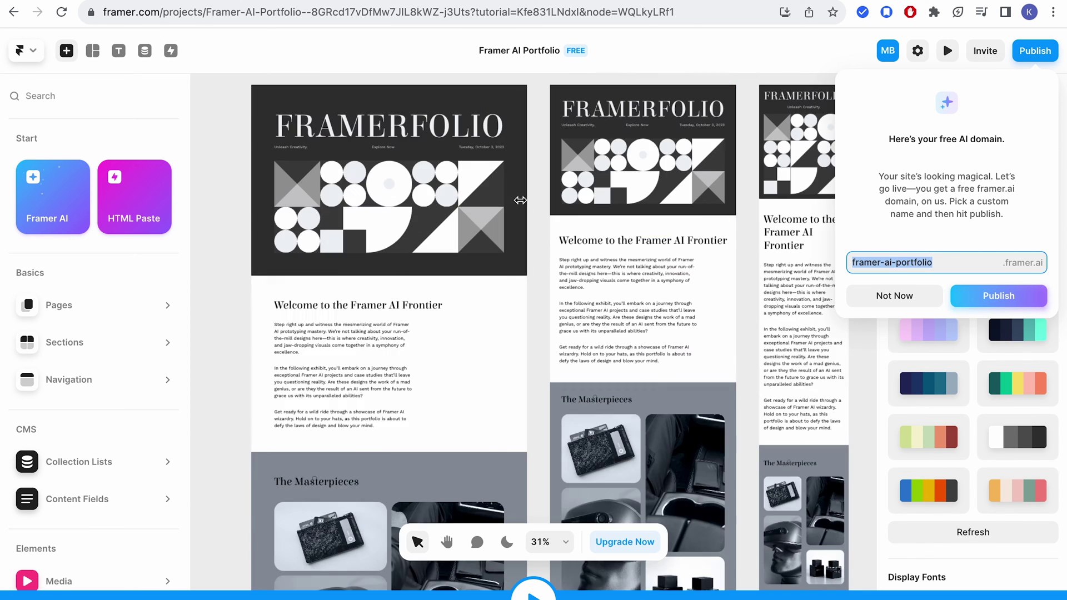
scroll(485, 383, down, 10)
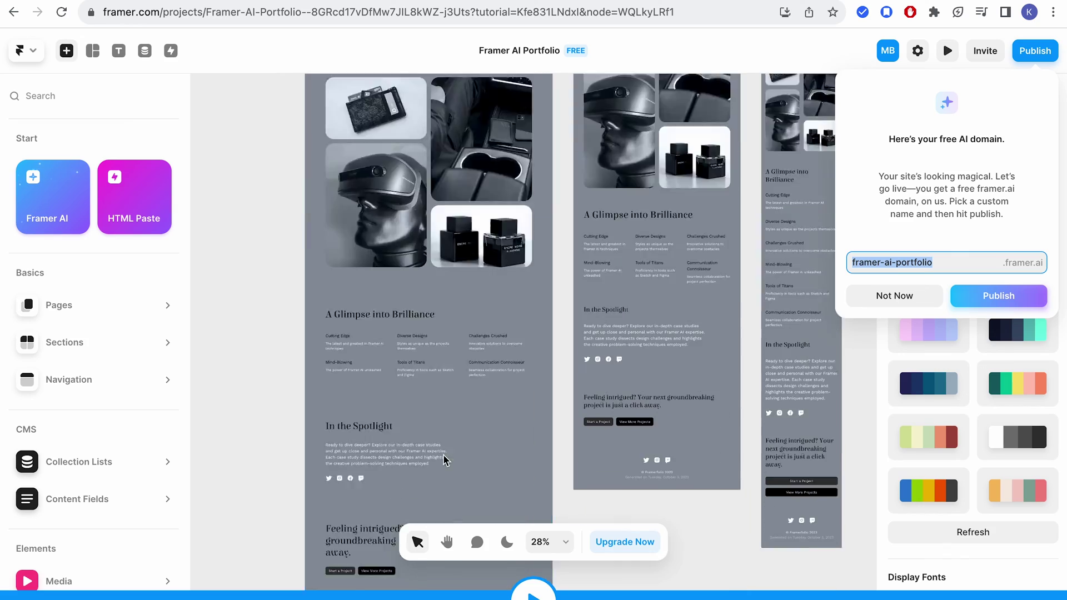
scroll(485, 287, up, 15)
scroll(483, 288, up, 2)
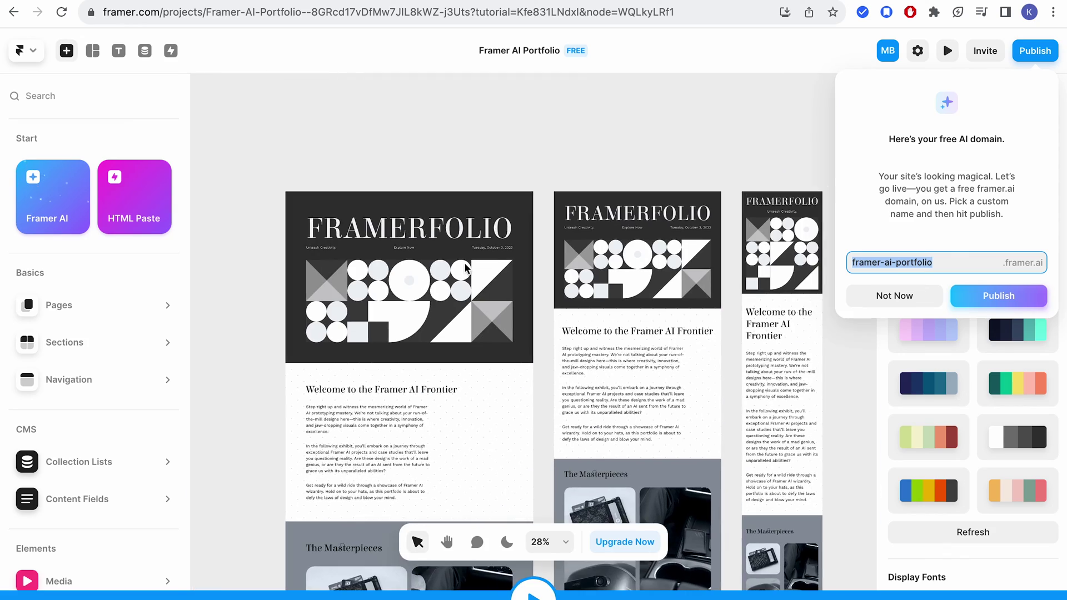